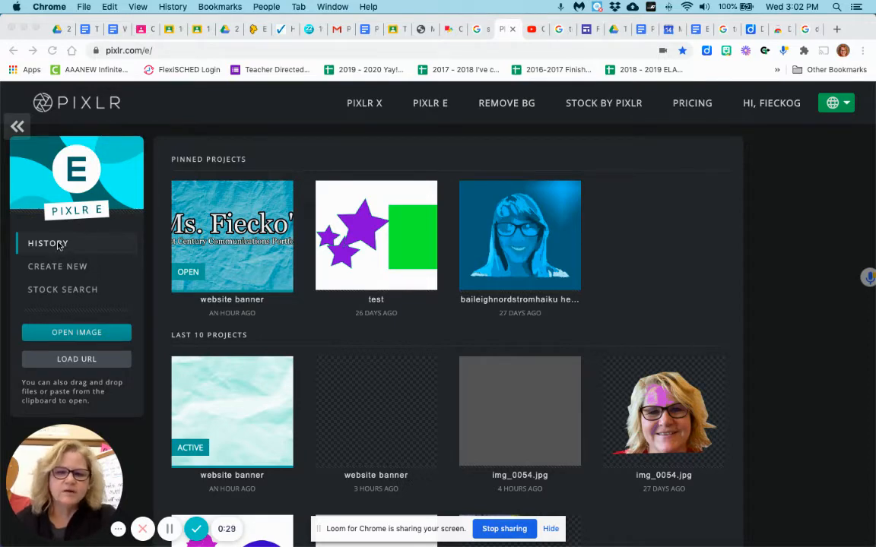
Create a new blank image named "website banner", 2560 px wide and 1440 px high, with the background option off.
left_click(69, 272)
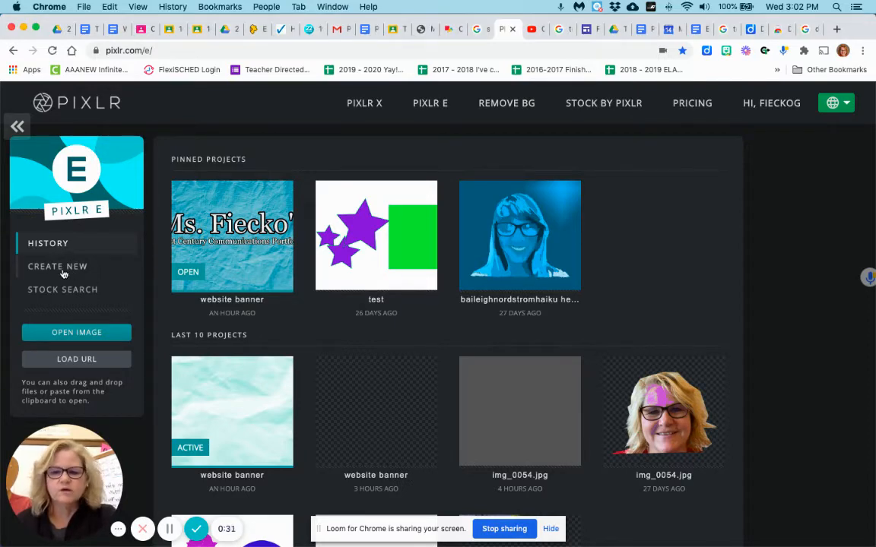
left_click(64, 272)
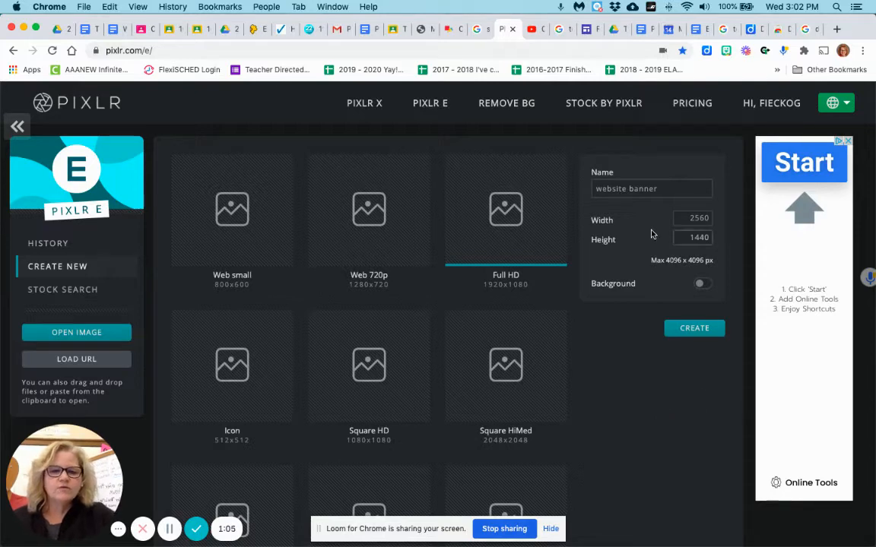
left_click(669, 190)
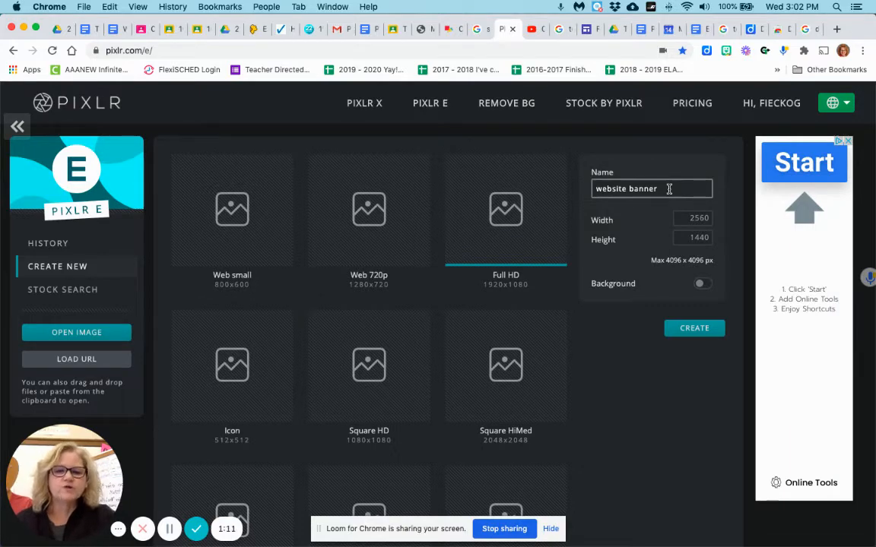
left_click(676, 218)
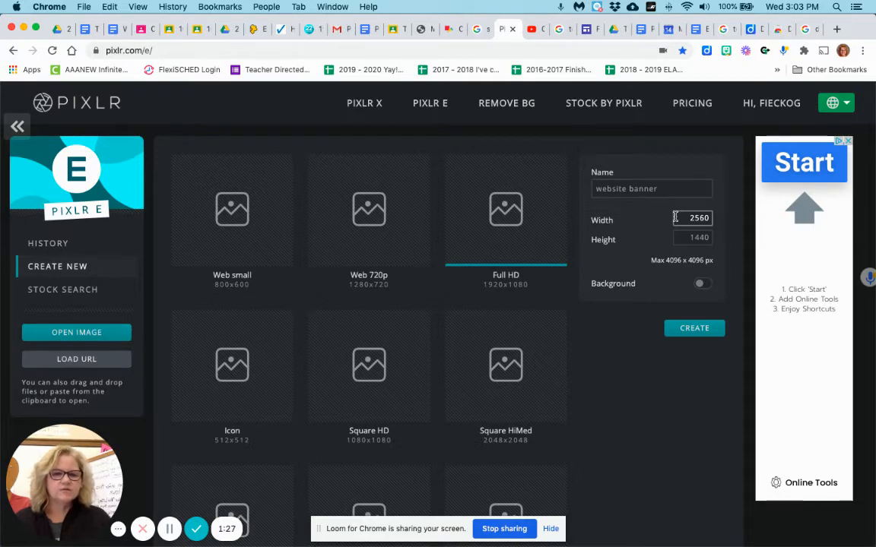
left_click(677, 240)
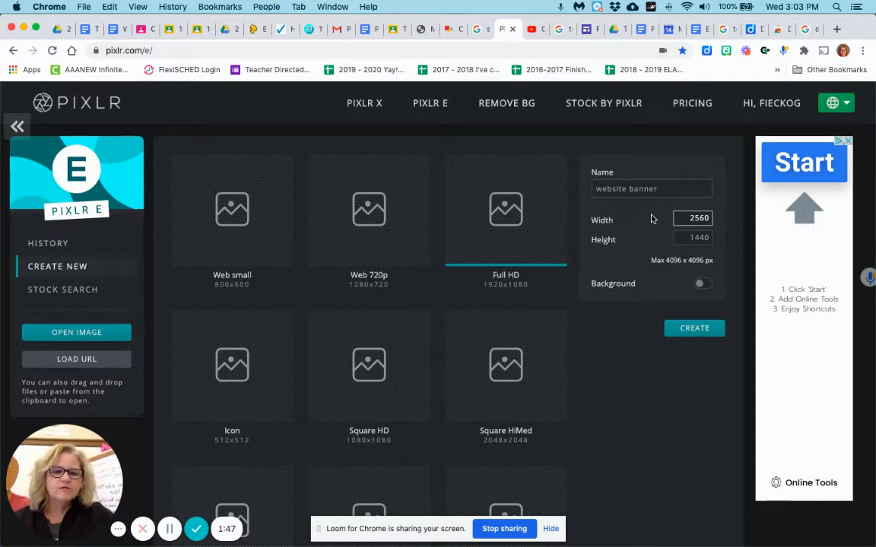
key("Tab")
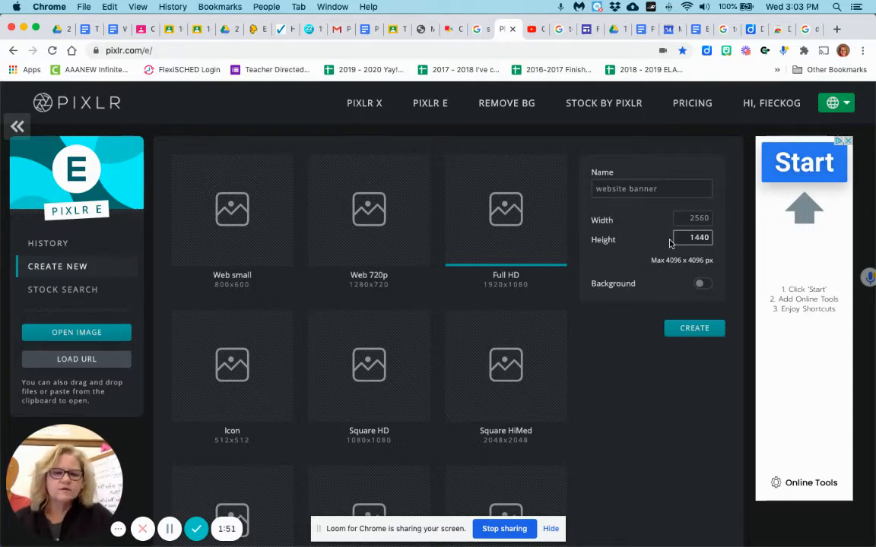
left_click(694, 329)
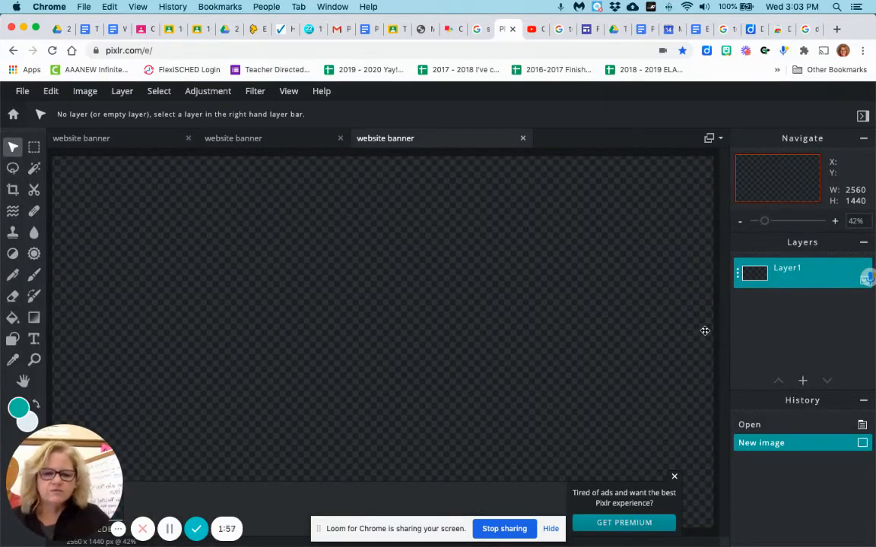
scroll(705, 330, "down", 3)
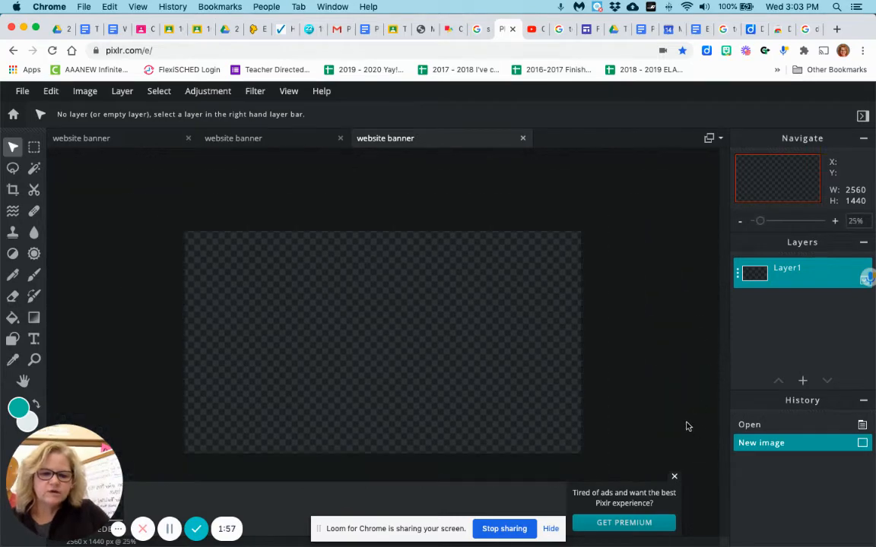
left_click(674, 478)
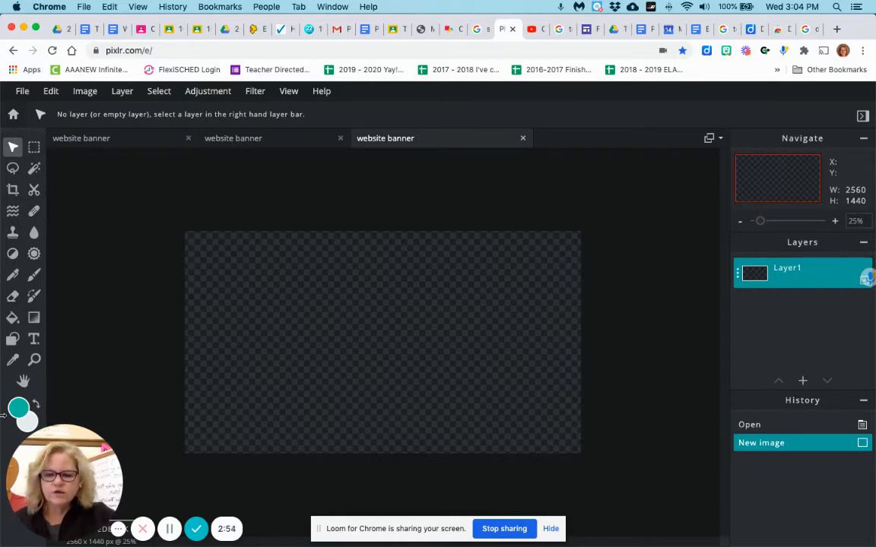
Set the foreground colour to the medium blue #2A88B0.
left_click(18, 410)
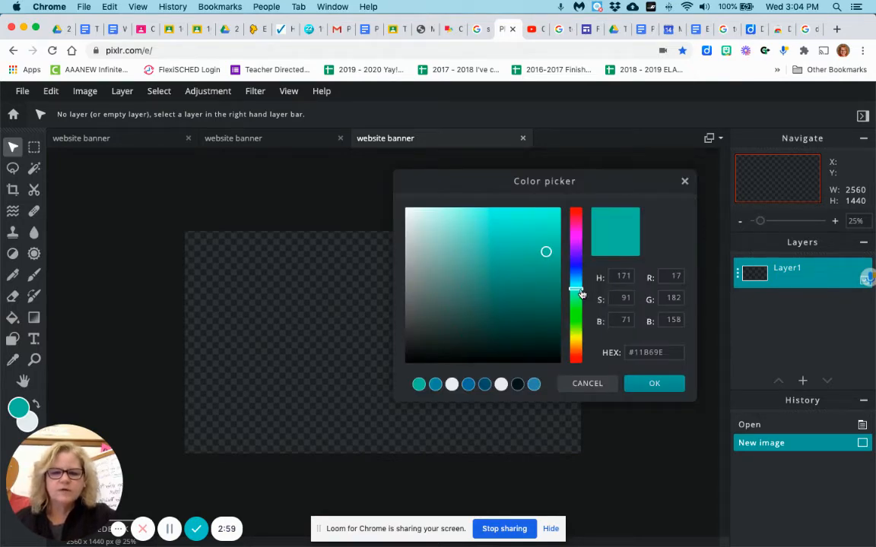
mouse_move(580, 289)
left_mouse_down()
mouse_move(576, 274)
mouse_move(509, 235)
left_mouse_up()
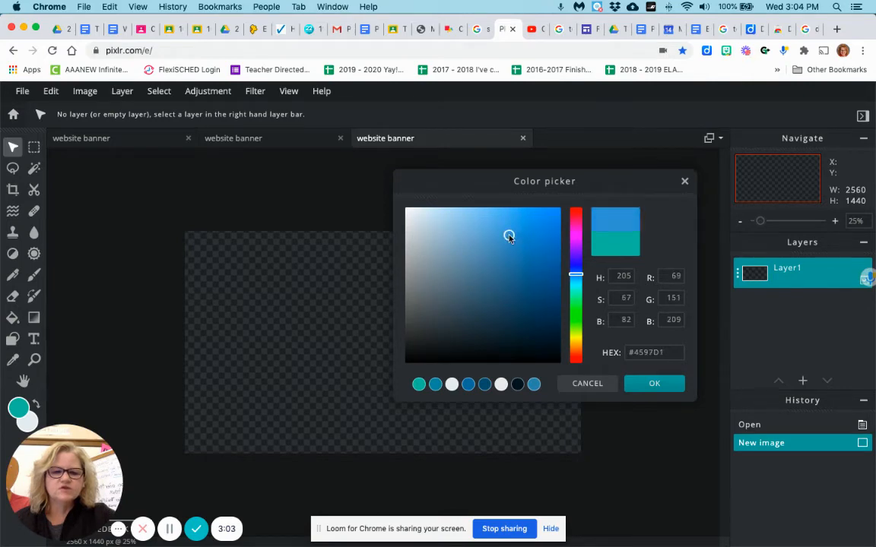
mouse_move(575, 275)
left_mouse_down()
mouse_move(577, 260)
mouse_move(576, 277)
left_mouse_up()
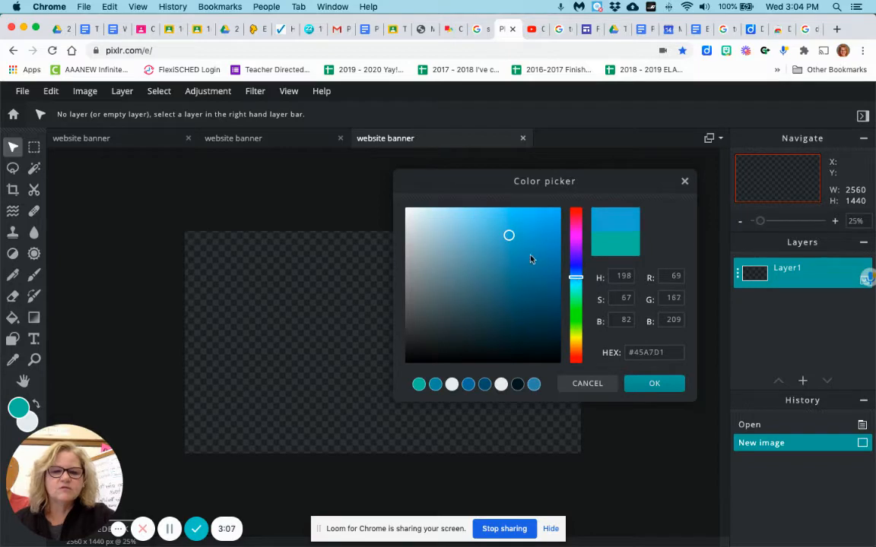
mouse_move(509, 235)
left_mouse_down()
mouse_move(536, 243)
mouse_move(531, 267)
mouse_move(523, 255)
left_mouse_up()
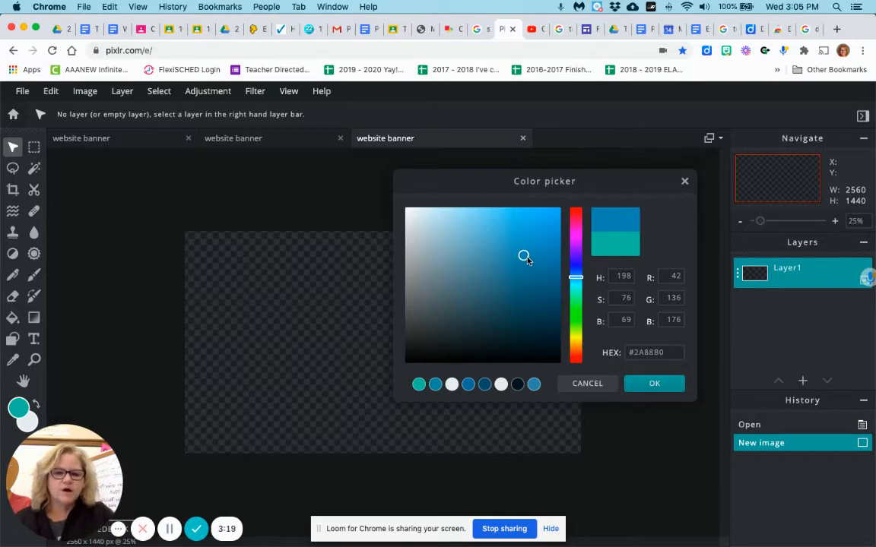
left_click(655, 383)
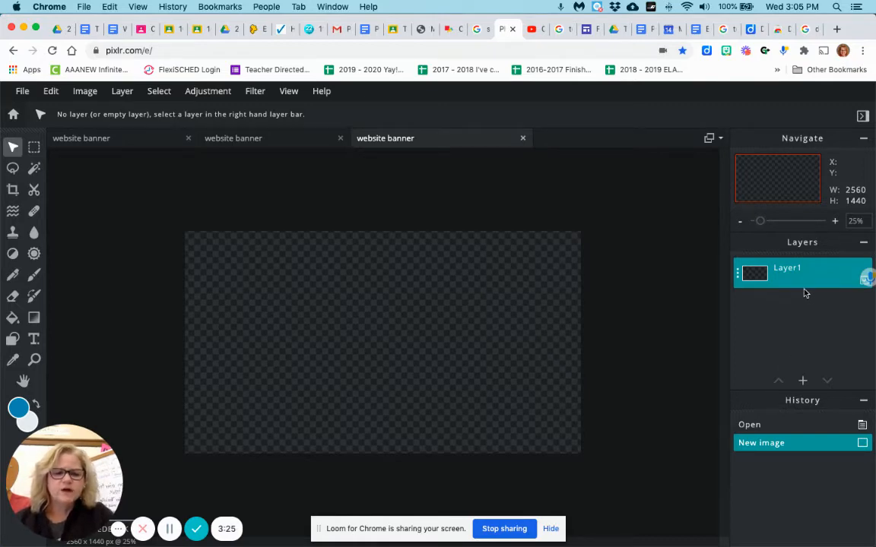
Rename the blank layer to "color" and fill it entirely with the blue foreground colour.
left_click(736, 276)
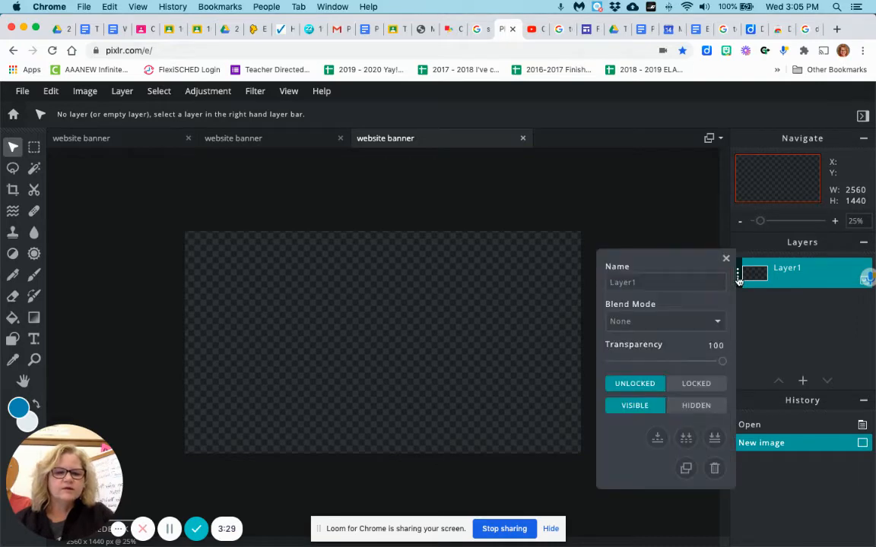
left_click(666, 283)
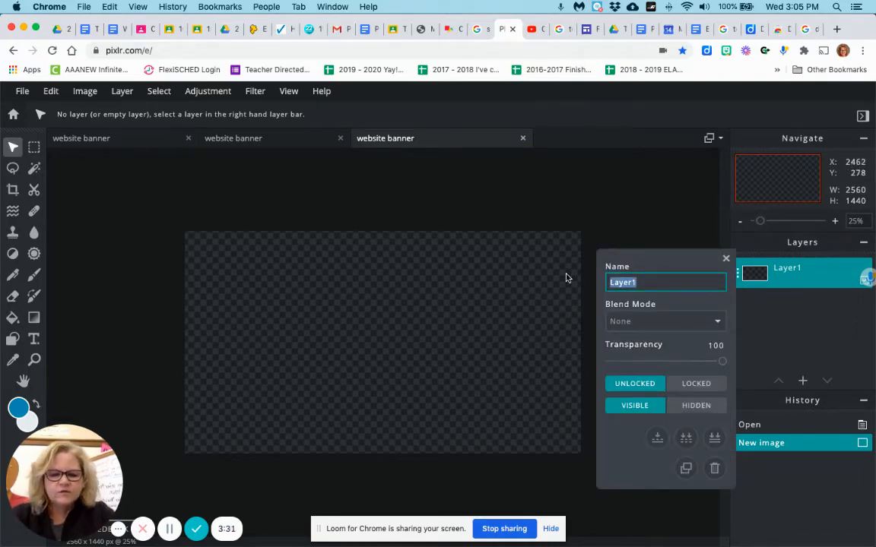
type("colo")
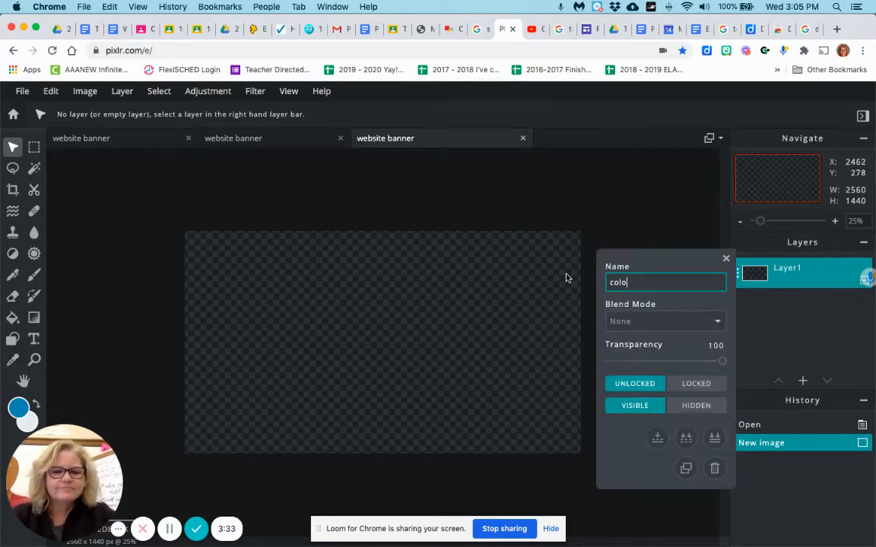
type("r")
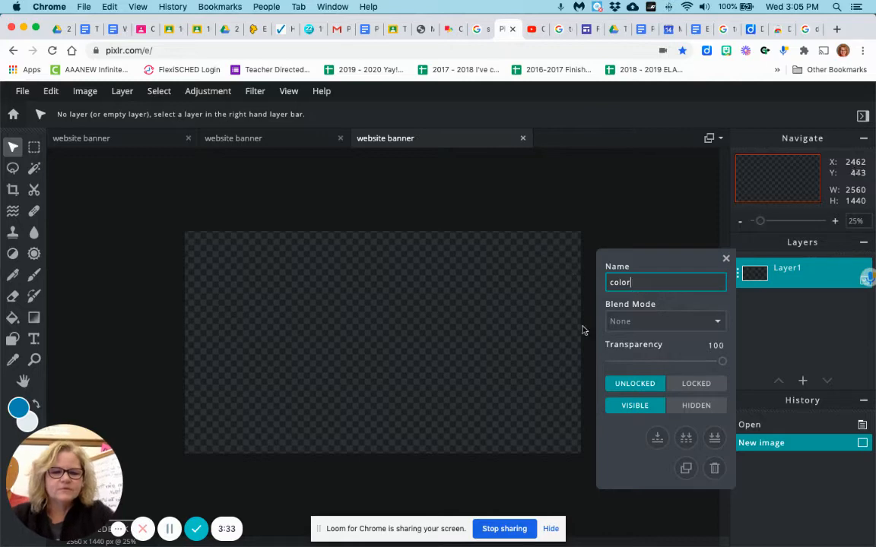
left_click(726, 259)
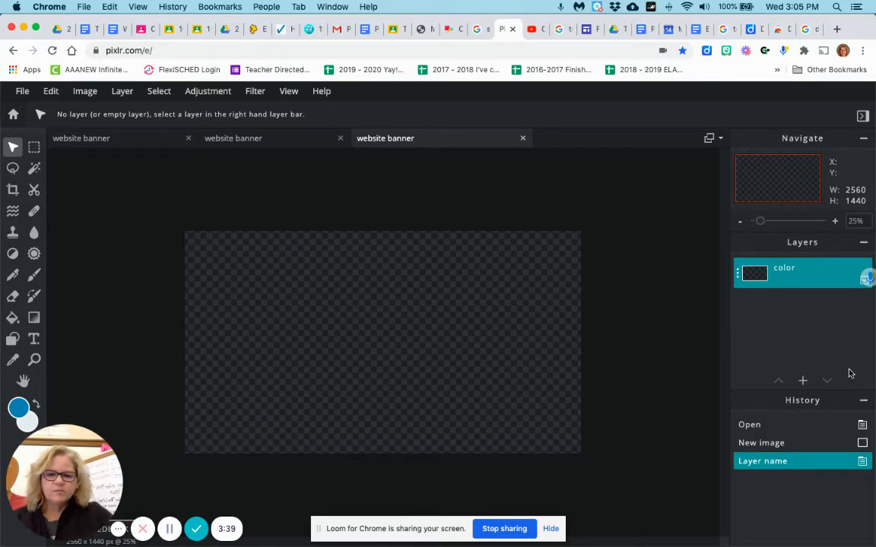
left_click(13, 318)
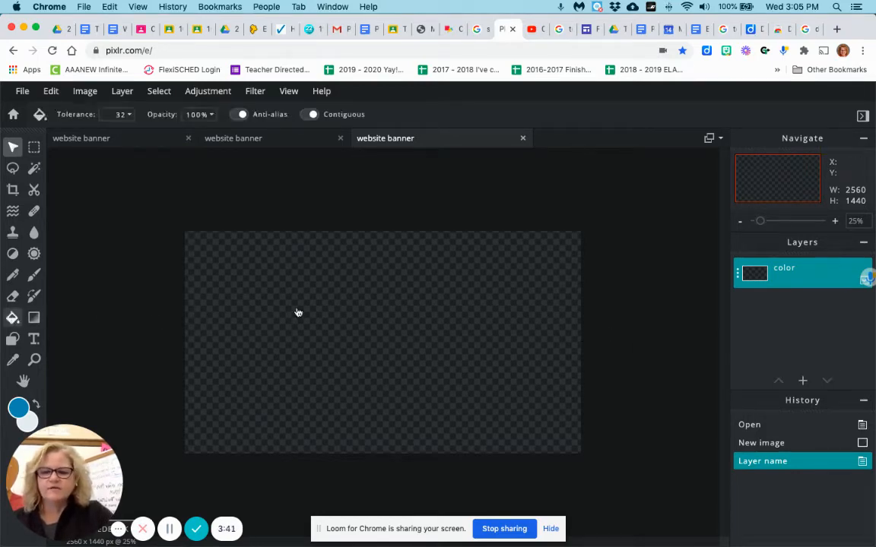
left_click(406, 339)
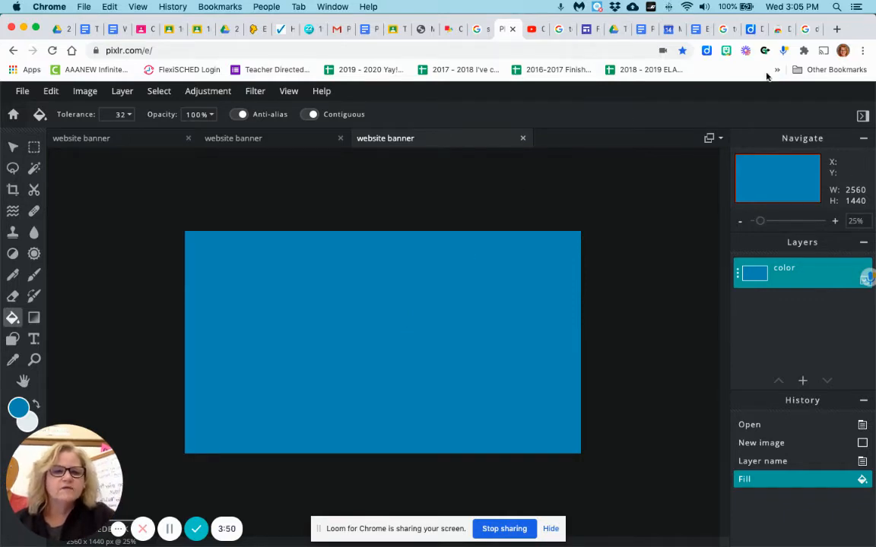
Search Google Images for "pattern" in a new browser tab.
left_click(836, 31)
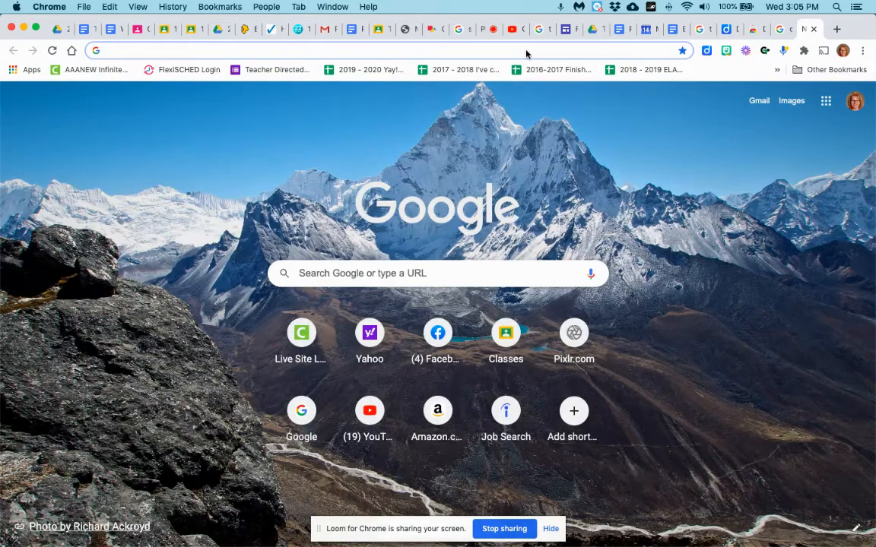
left_click(526, 51)
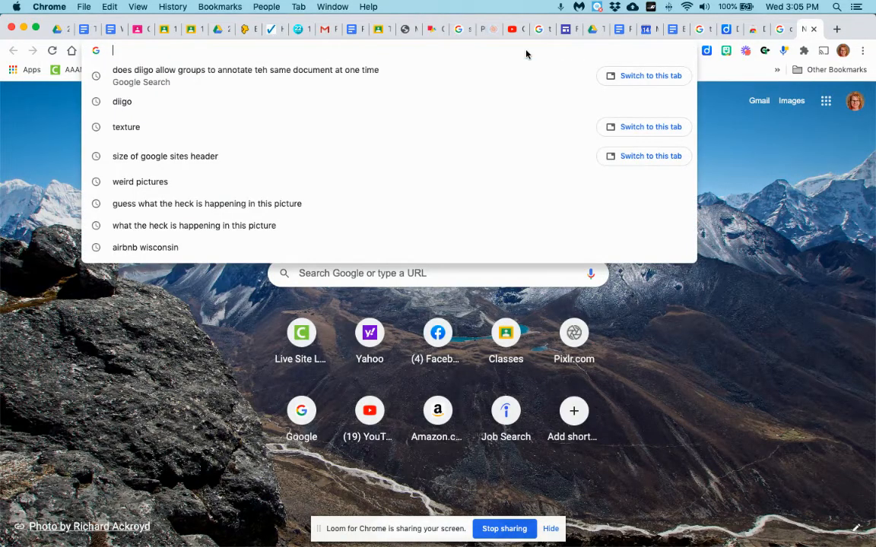
type("pattt")
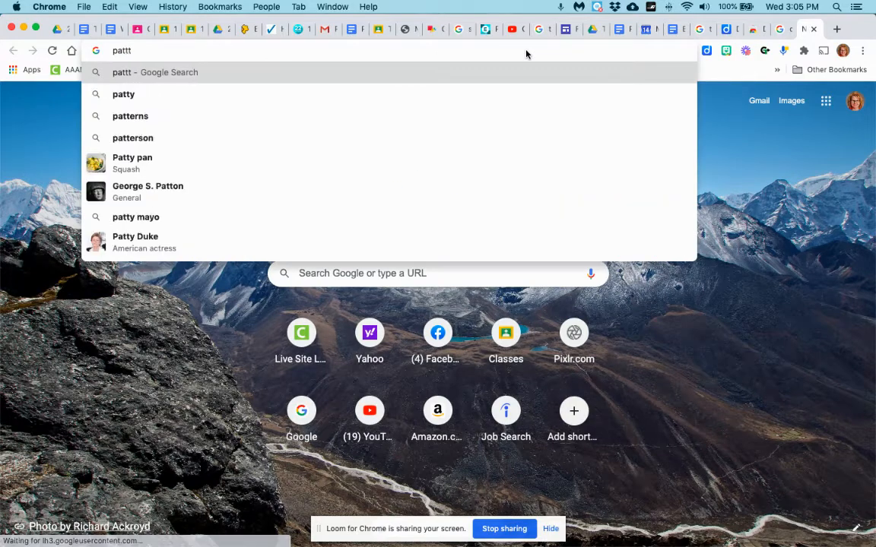
key("BackSpace")
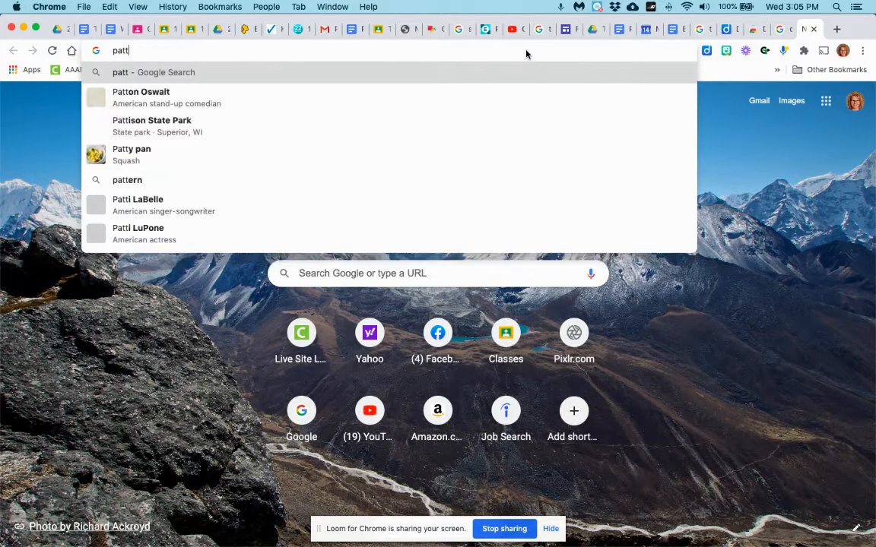
type("ern")
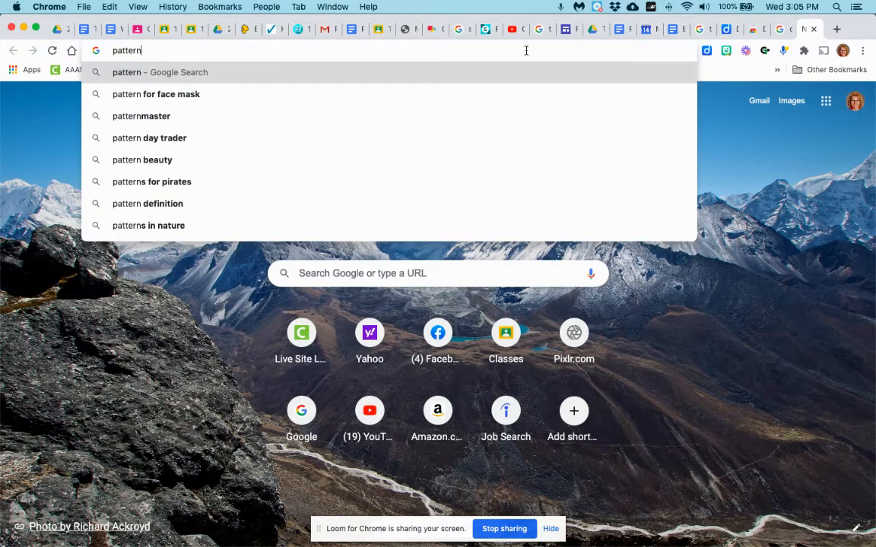
key("Return")
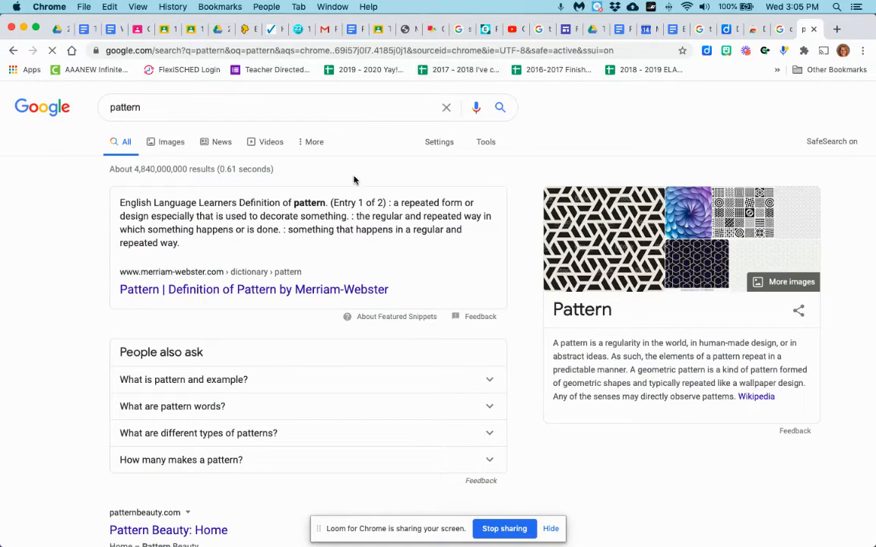
left_click(172, 143)
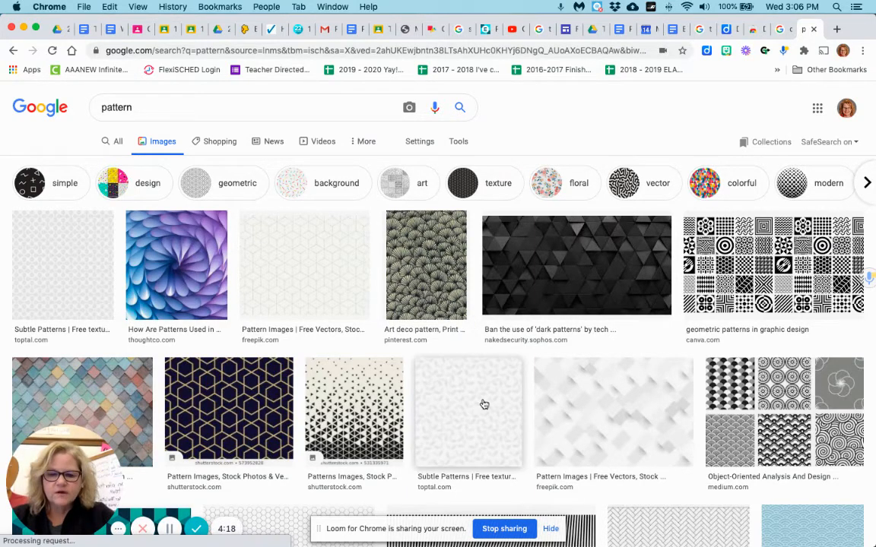
Copy the black-and-white floral pattern image from Macmillan Dictionary in the image results.
scroll(478, 378, "down", 3)
scroll(485, 405, "down", 2)
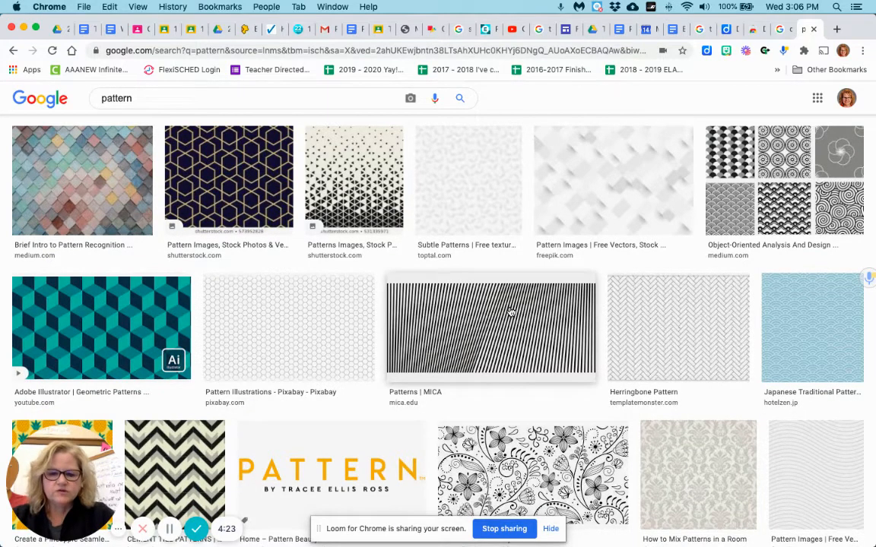
scroll(511, 312, "down", 4)
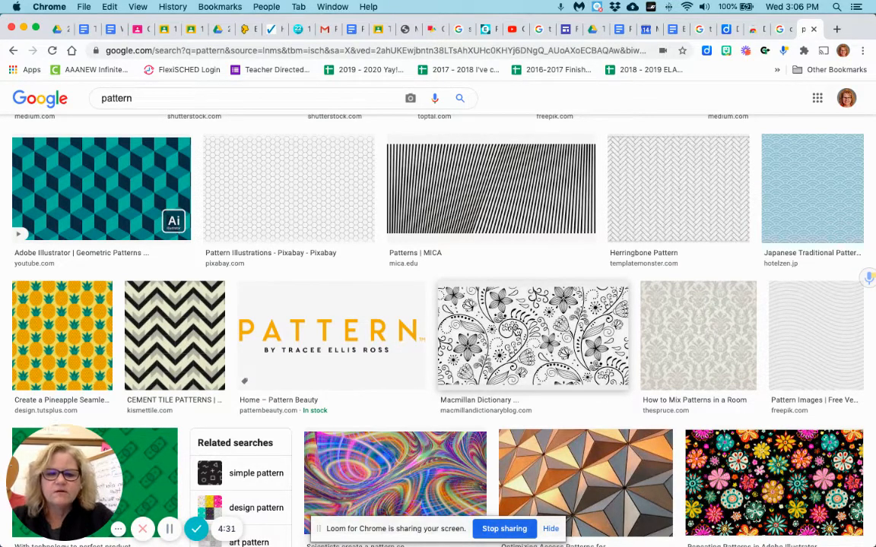
scroll(514, 329, "down", 5)
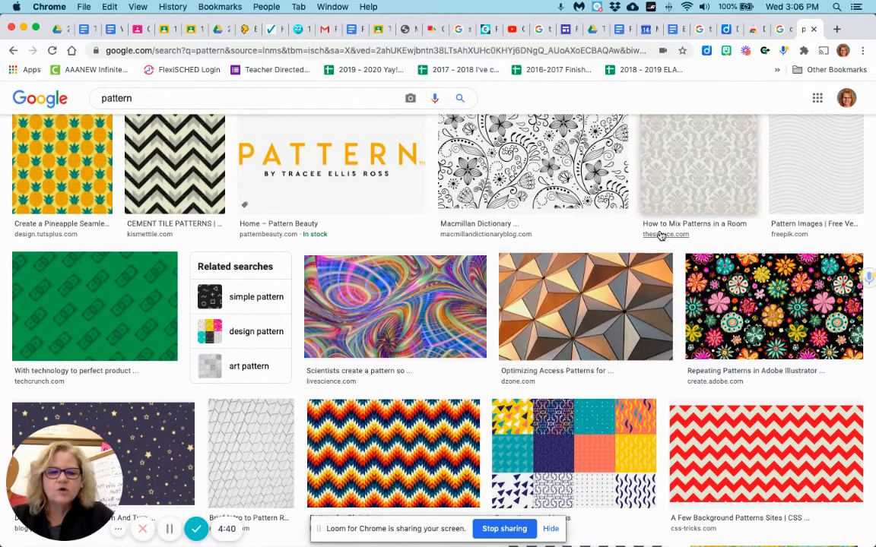
scroll(661, 236, "up", 2)
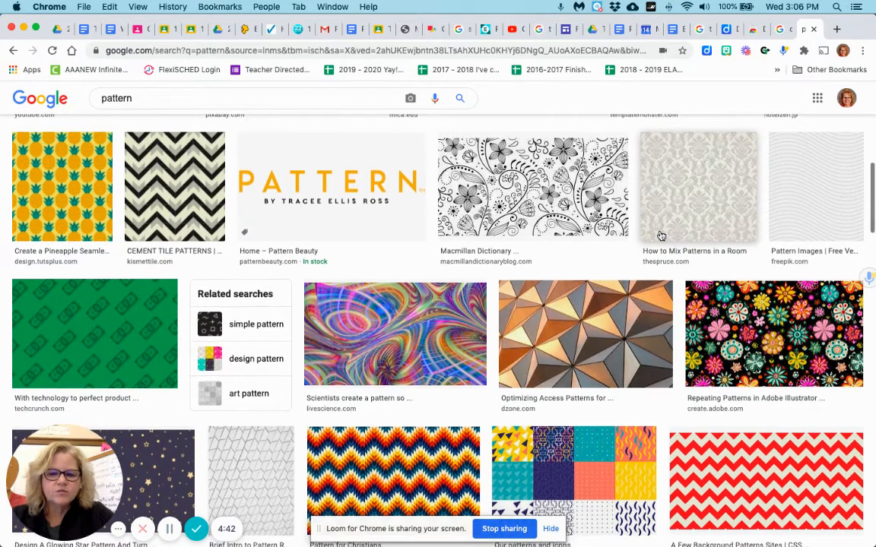
scroll(658, 234, "down", 2)
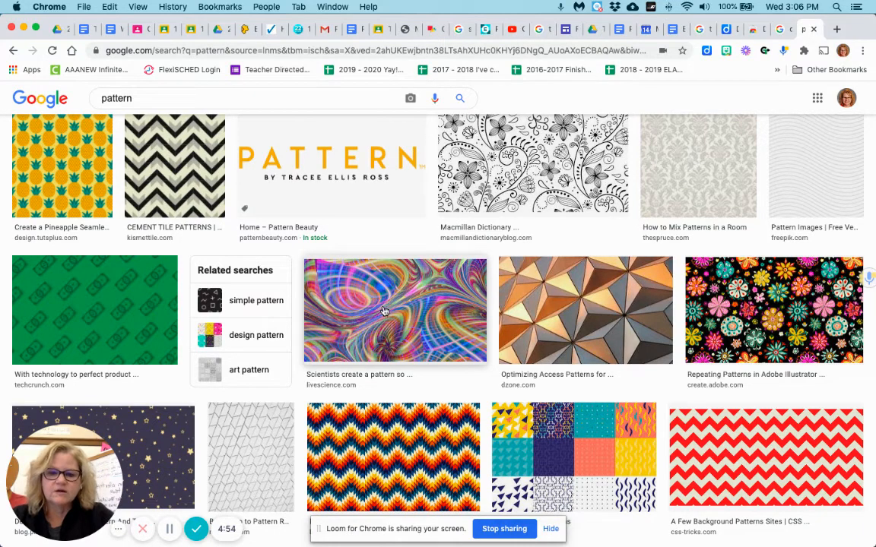
scroll(388, 308, "up", 2)
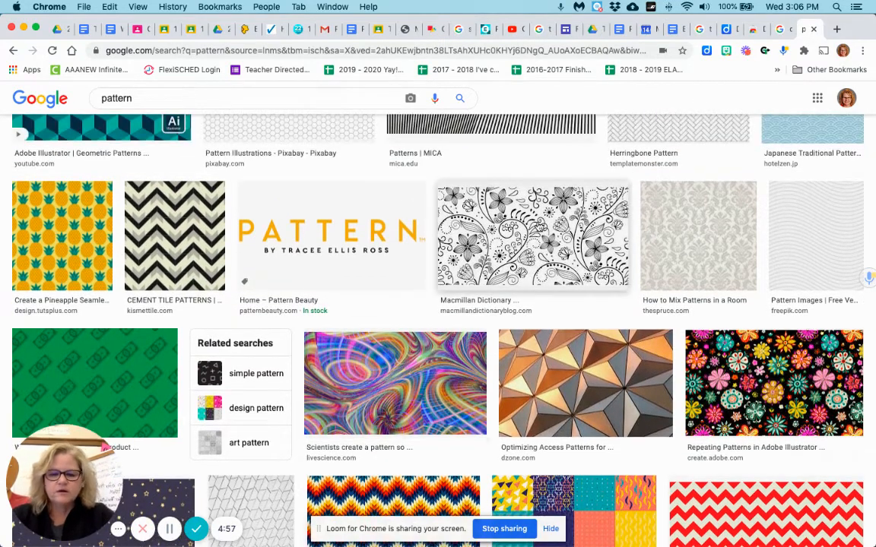
right_click(537, 223)
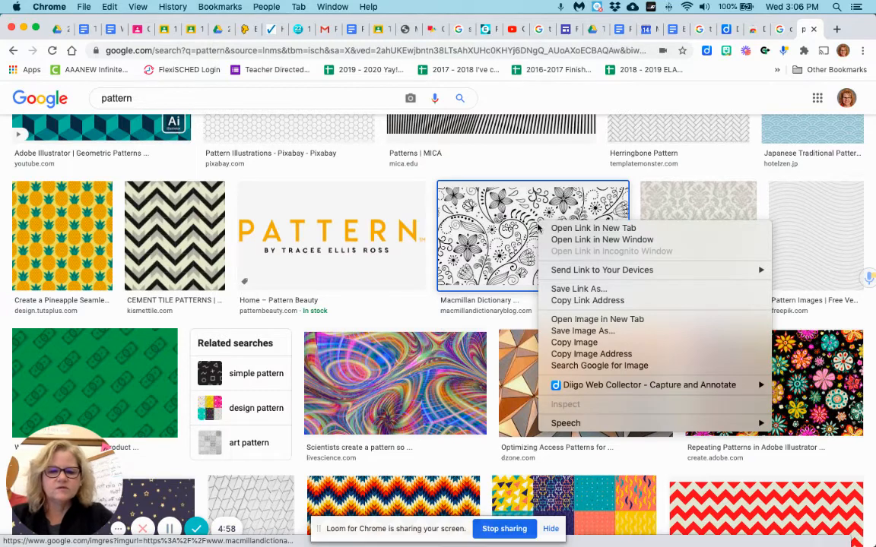
left_click(556, 344)
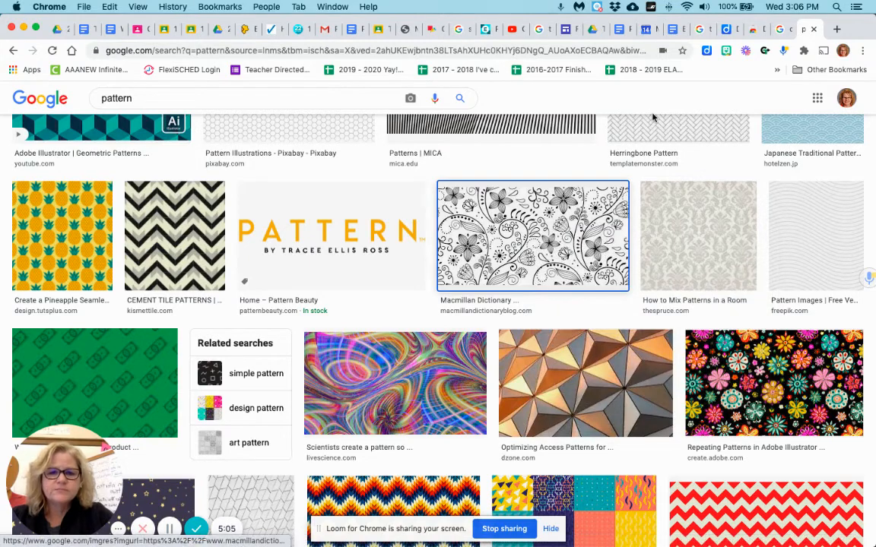
Switch to Pixlr E, paste the copied pattern into the banner and enlarge it to about 2842 x 1462 px, covering the canvas.
left_click(485, 29)
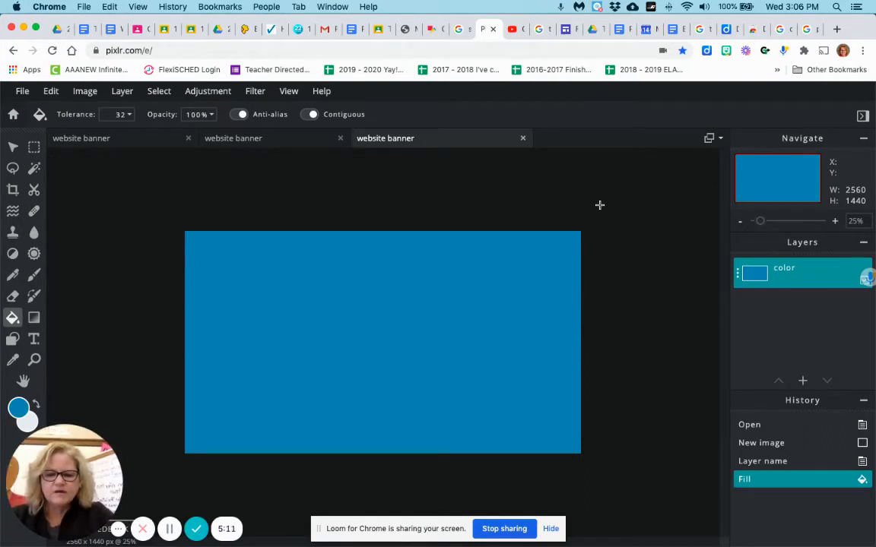
key("super+v")
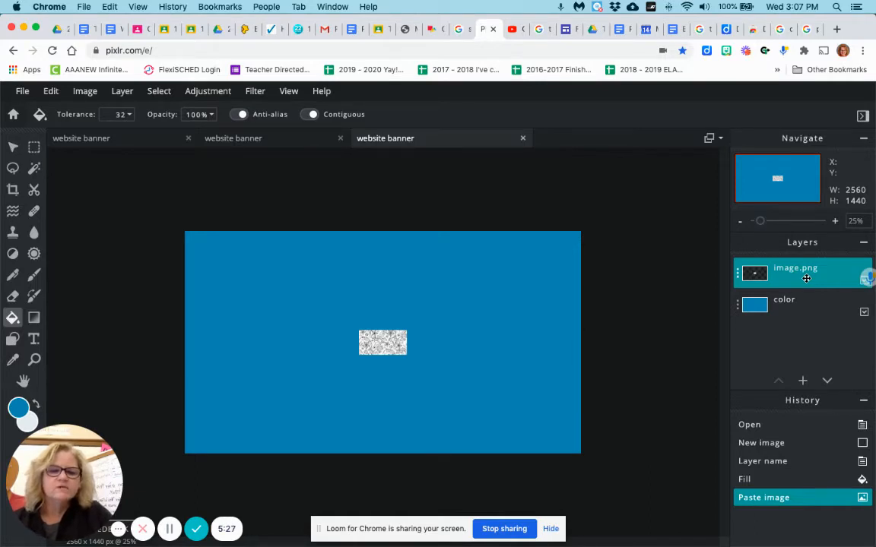
left_click(14, 148)
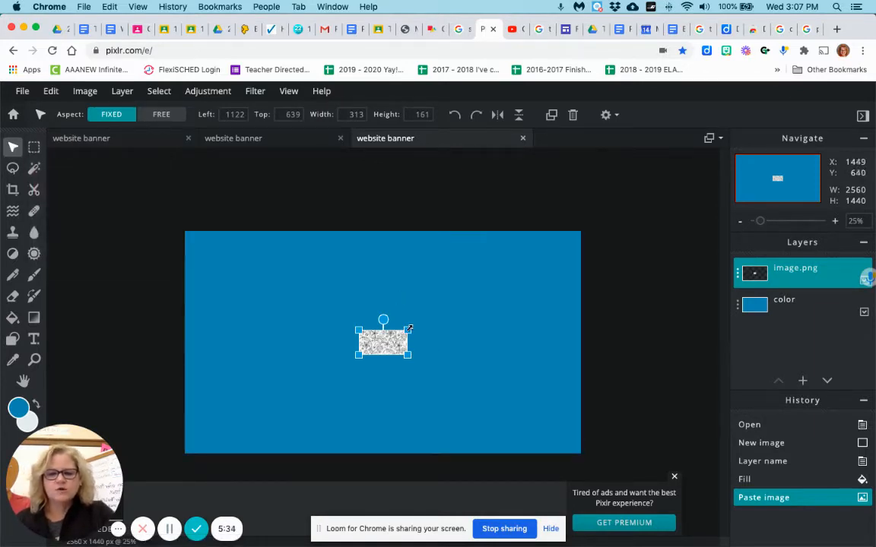
left_click_drag(406, 330, 596, 225)
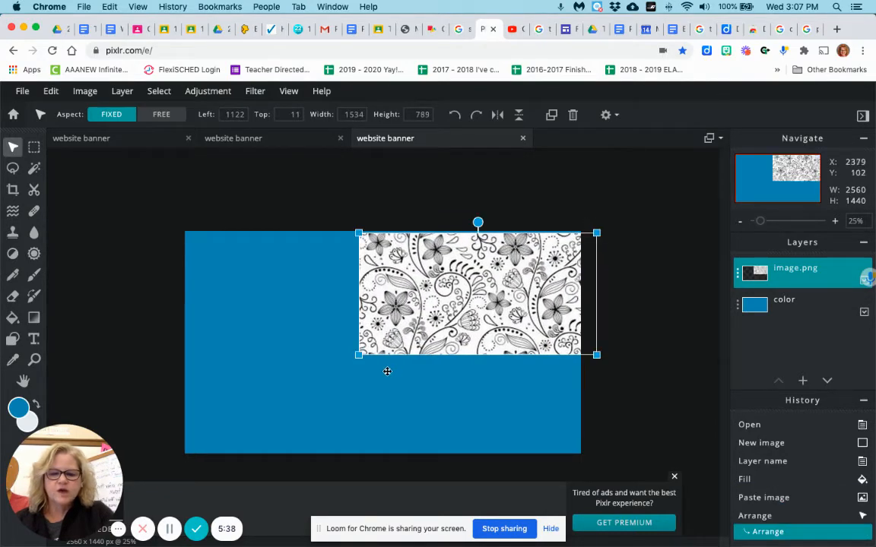
left_click_drag(358, 356, 157, 460)
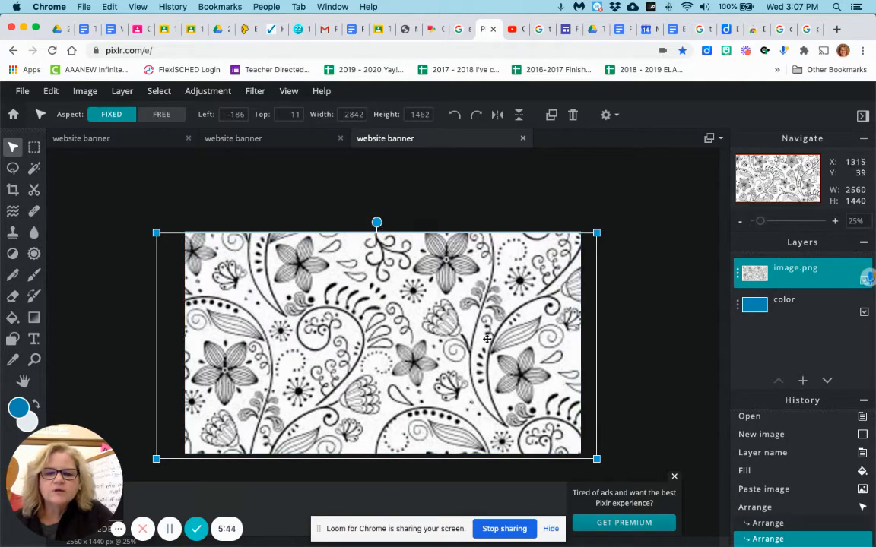
left_click_drag(568, 389, 568, 388)
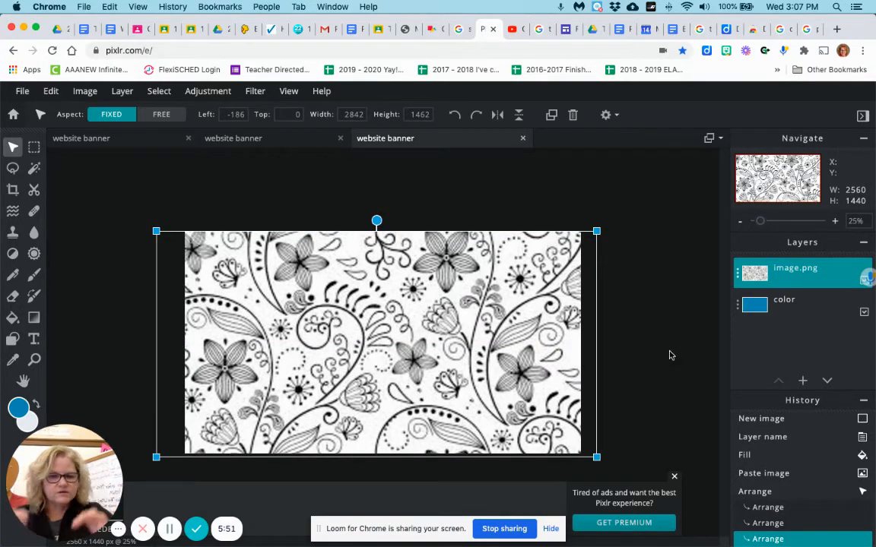
left_click(669, 359)
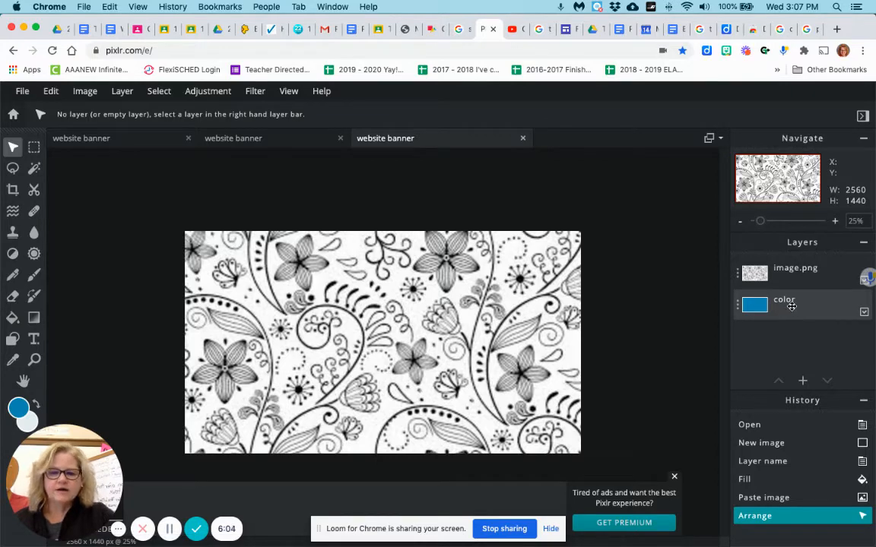
Move the "color" layer above the pattern layer and set its blend mode to Multiply.
left_click_drag(791, 309, 784, 271)
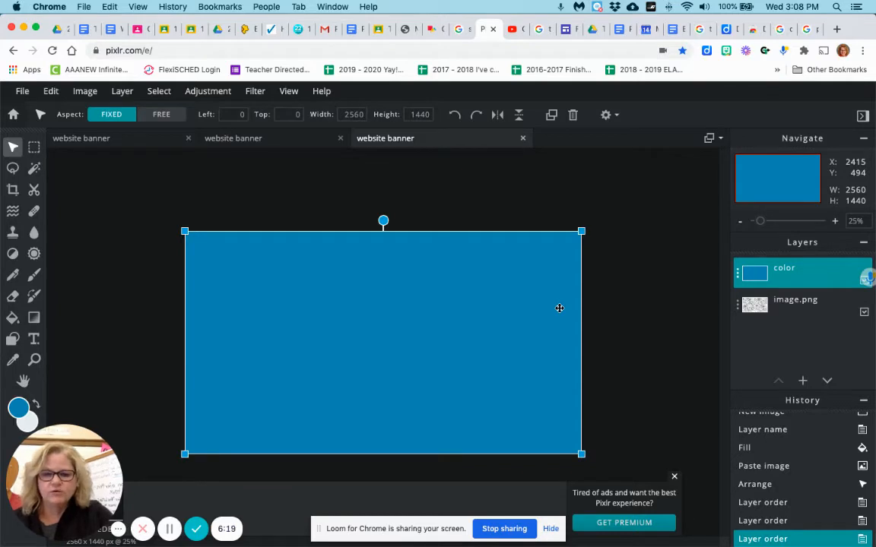
left_click(674, 479)
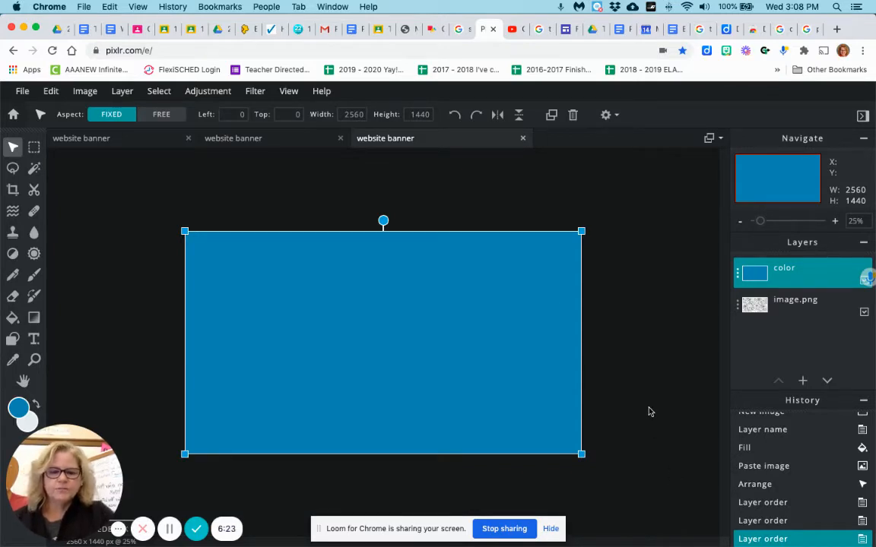
left_click(736, 279)
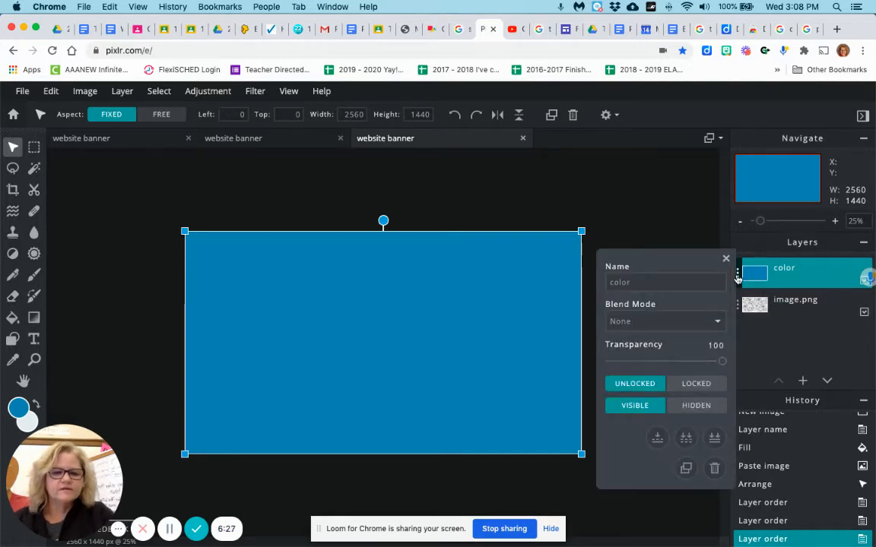
left_click(682, 325)
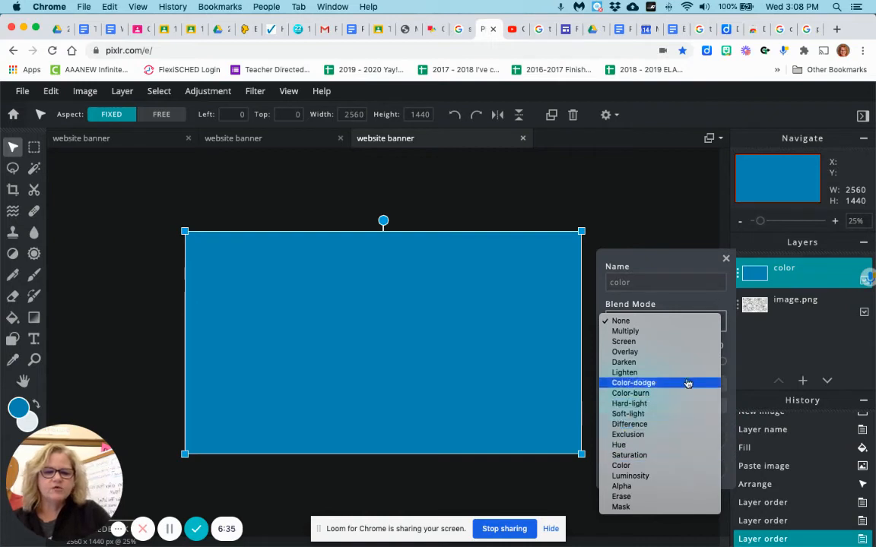
left_click(682, 333)
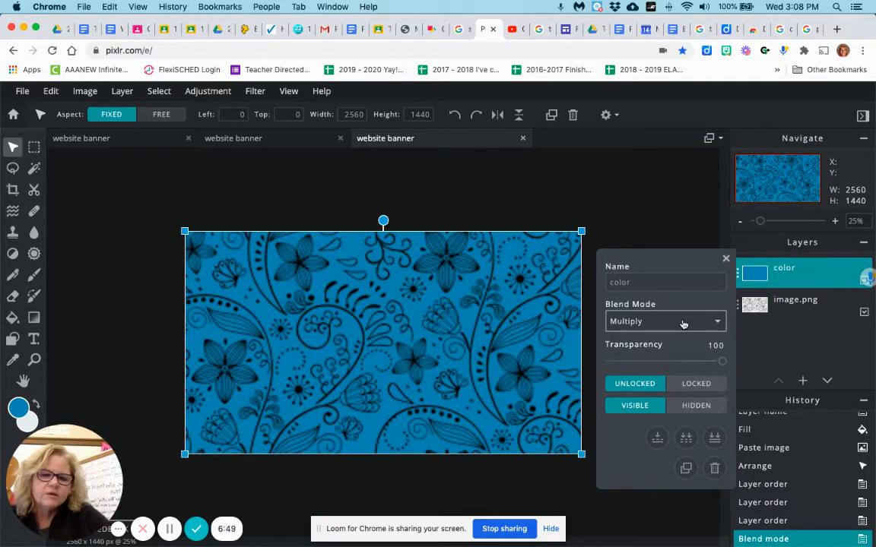
Try the Screen, Overlay, Darken, Color-dodge and Difference blend modes on the "color" layer.
left_click(683, 325)
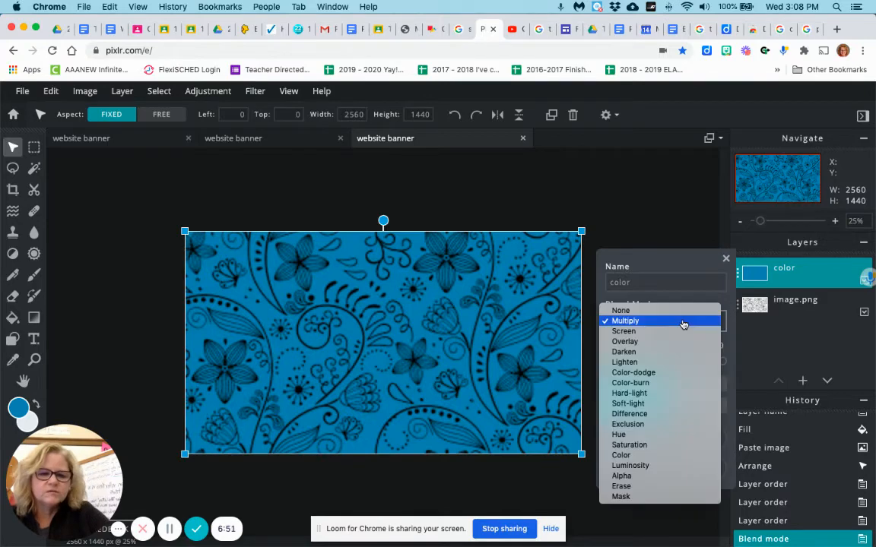
left_click(681, 331)
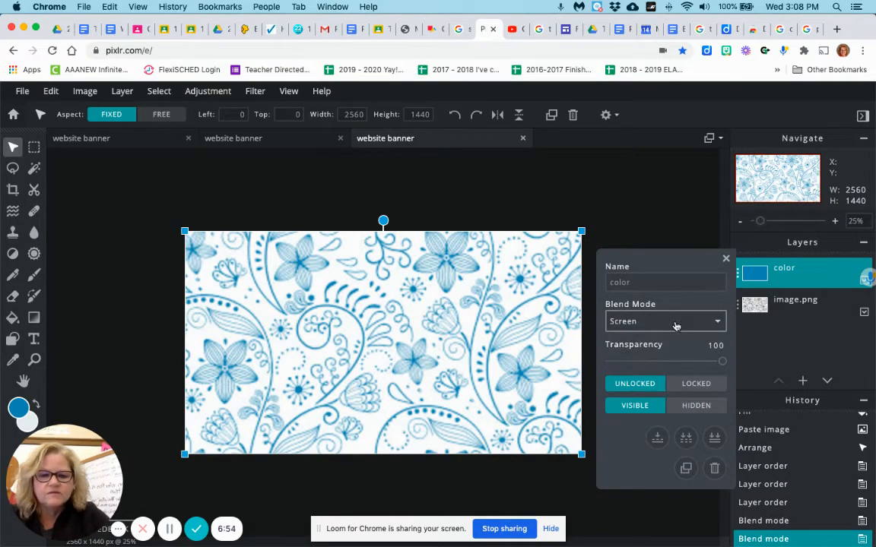
left_click(675, 324)
left_click(668, 333)
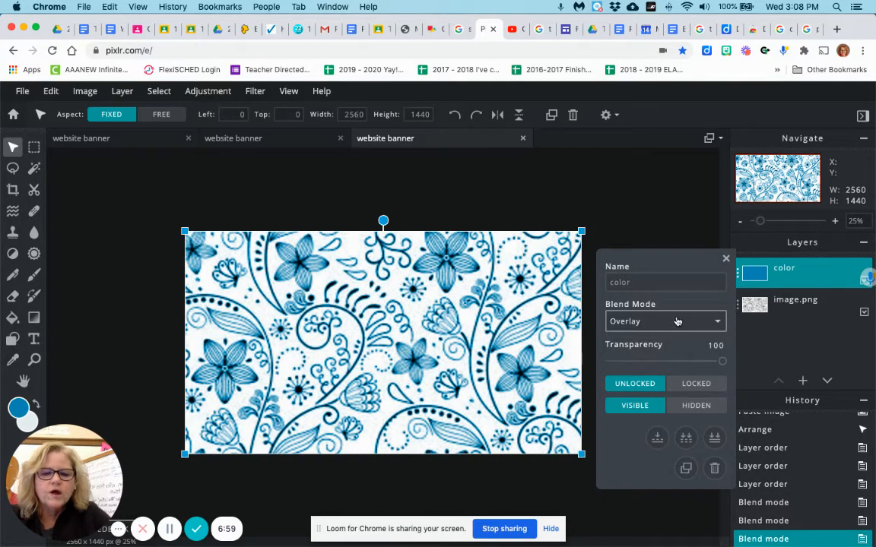
left_click(678, 324)
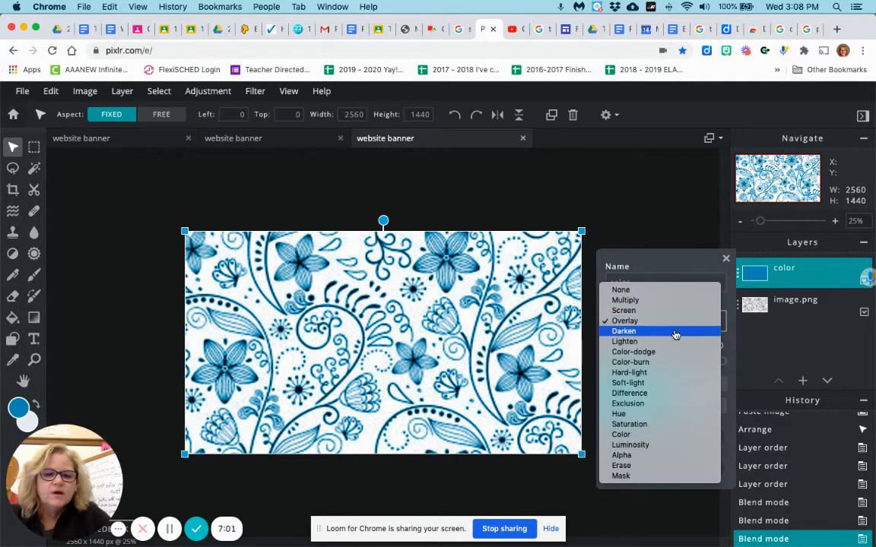
left_click(675, 335)
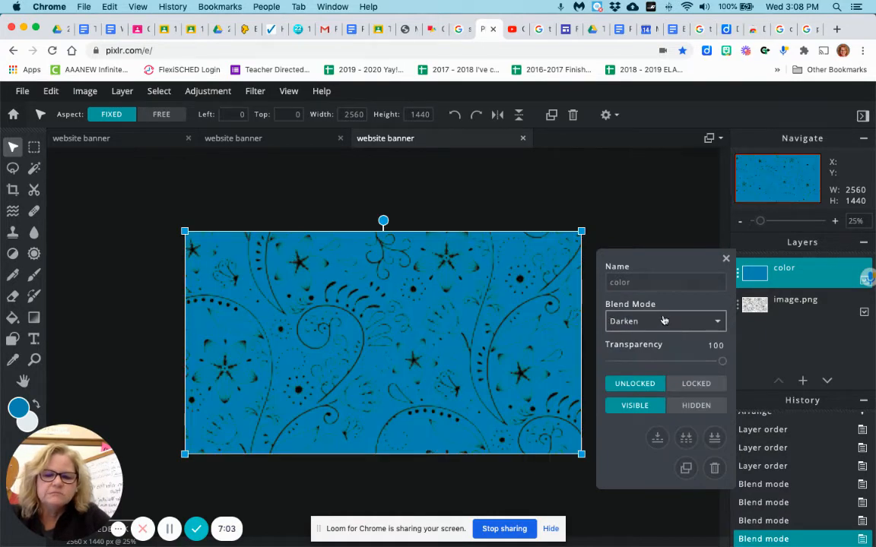
left_click(666, 322)
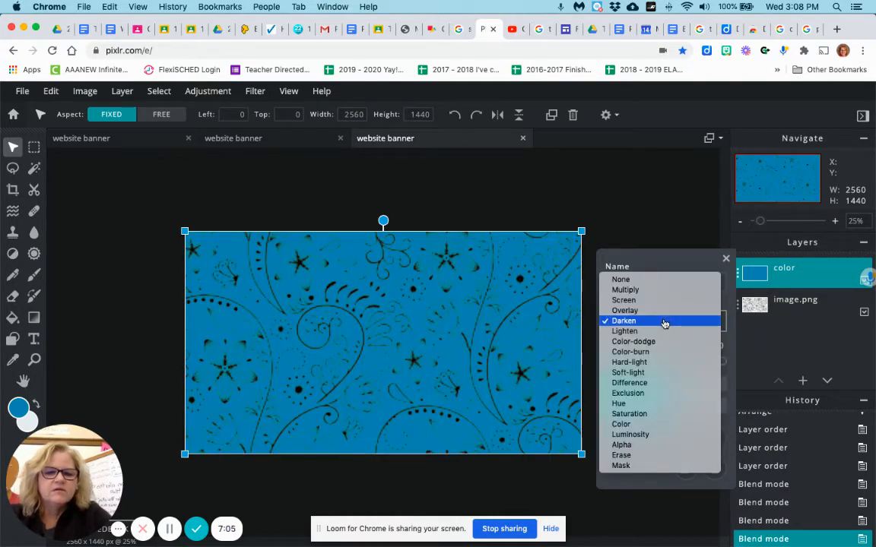
left_click(665, 345)
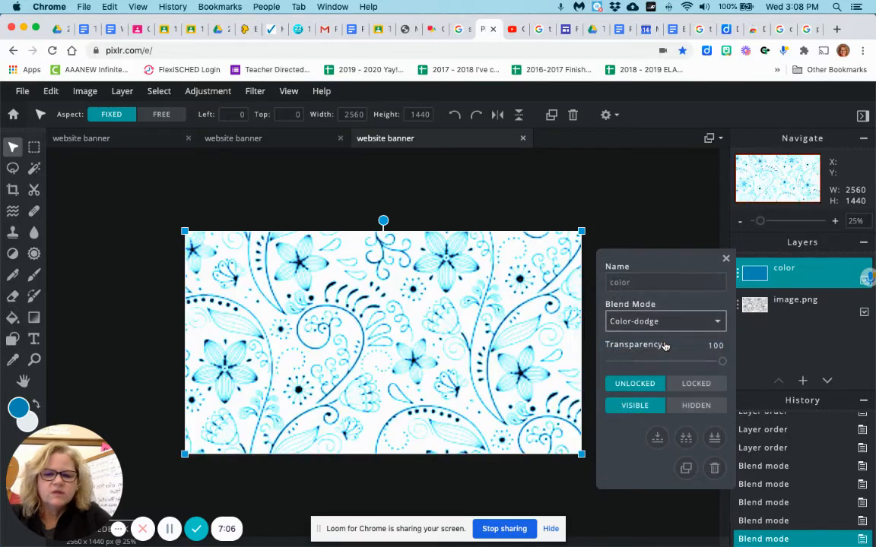
left_click(659, 324)
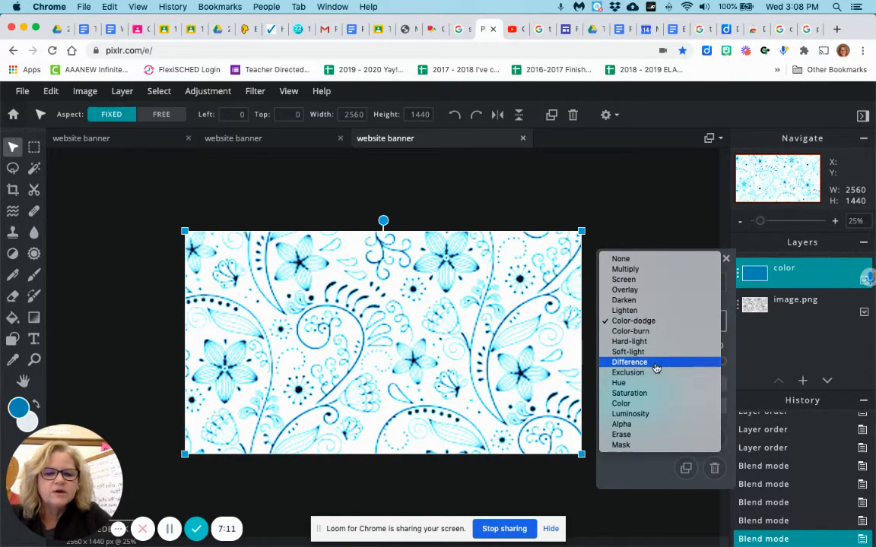
left_click(656, 363)
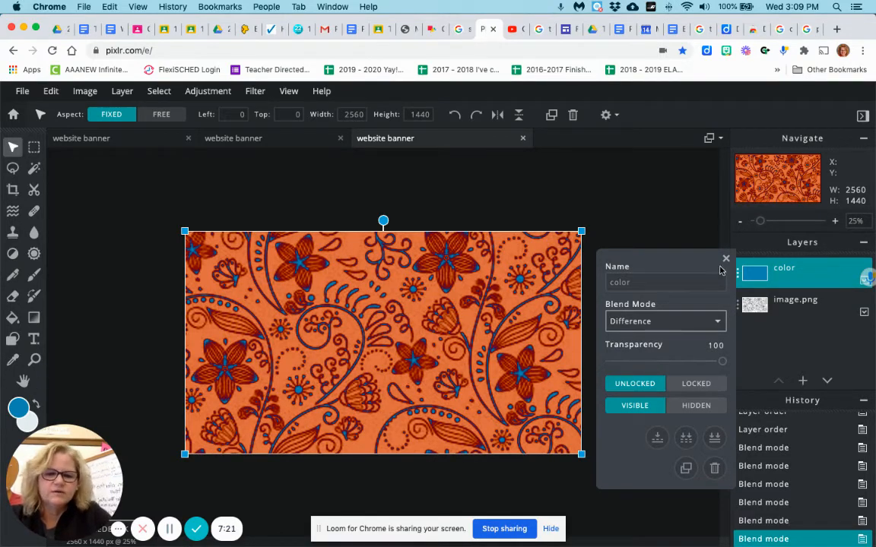
Set the "color" layer's blend mode back to Multiply.
left_click(694, 322)
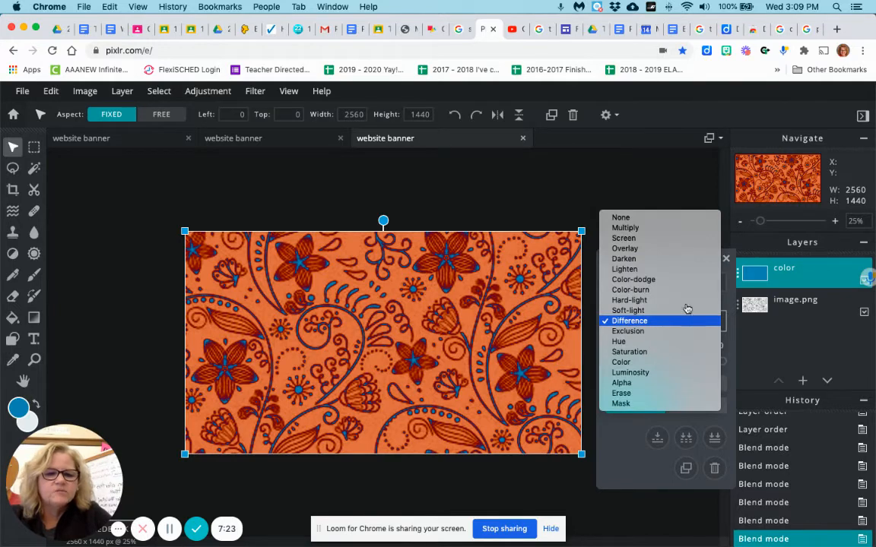
left_click(669, 232)
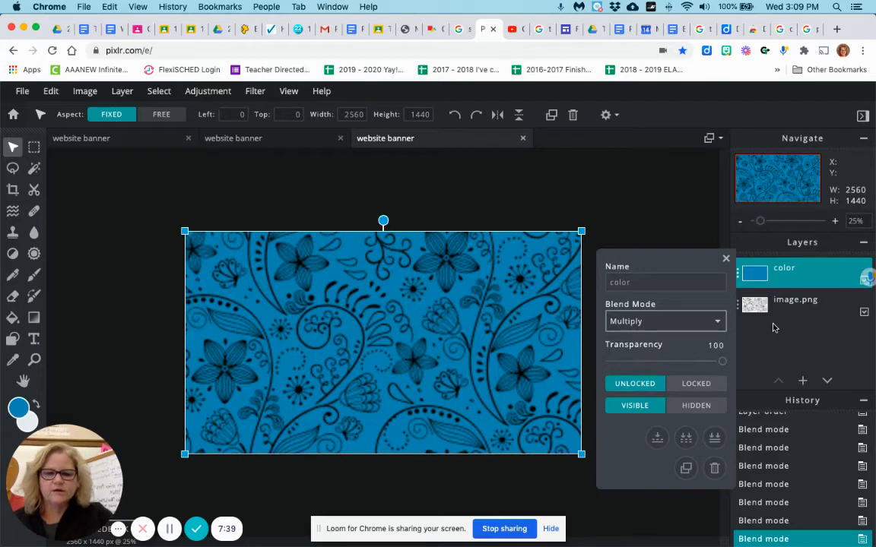
left_click(717, 321)
left_click(717, 322)
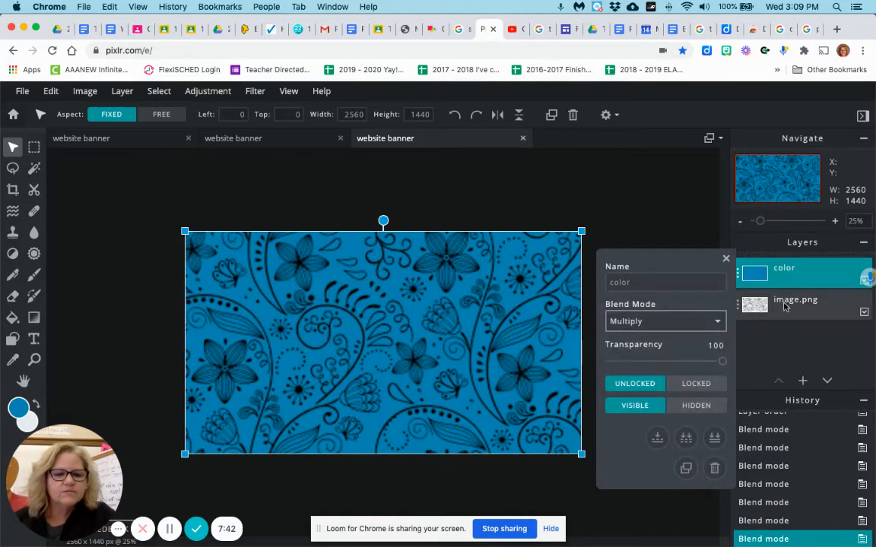
Set the transparency of the floral pattern layer "image.png" to 33.
left_click(770, 303)
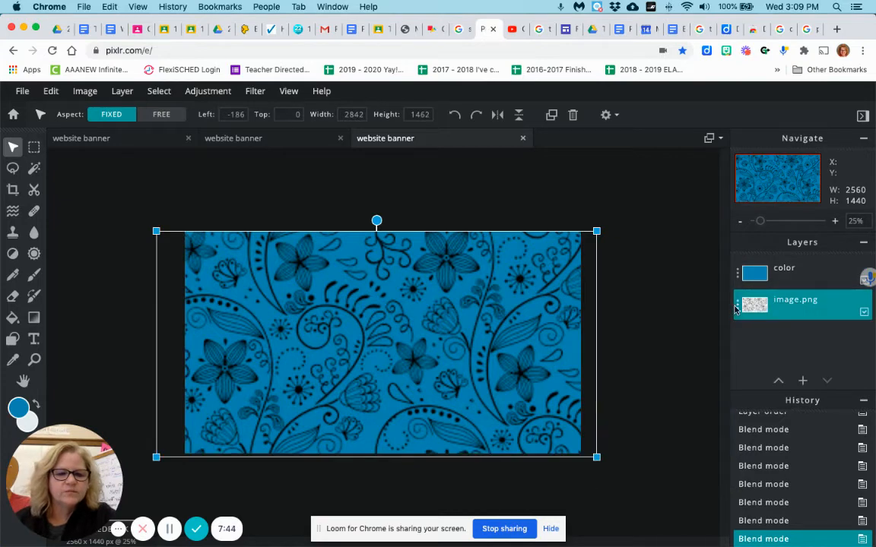
left_click(737, 305)
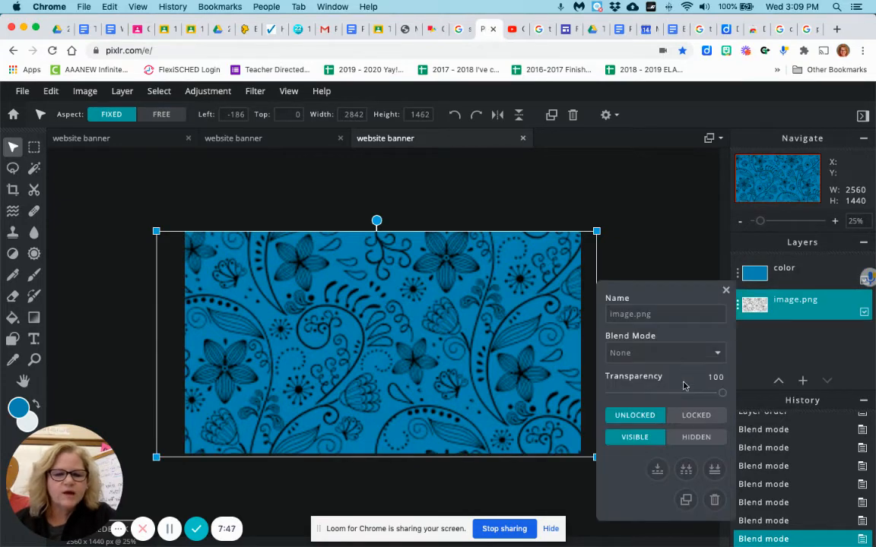
left_click_drag(720, 395, 647, 394)
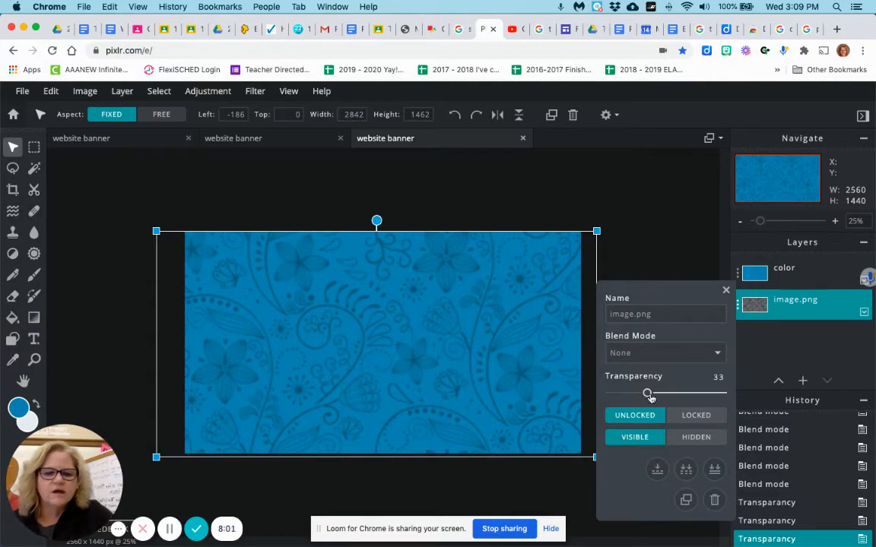
Set the transparency of the floral pattern layer "image.png" to 22 and deselect the layer.
left_click_drag(647, 393, 634, 393)
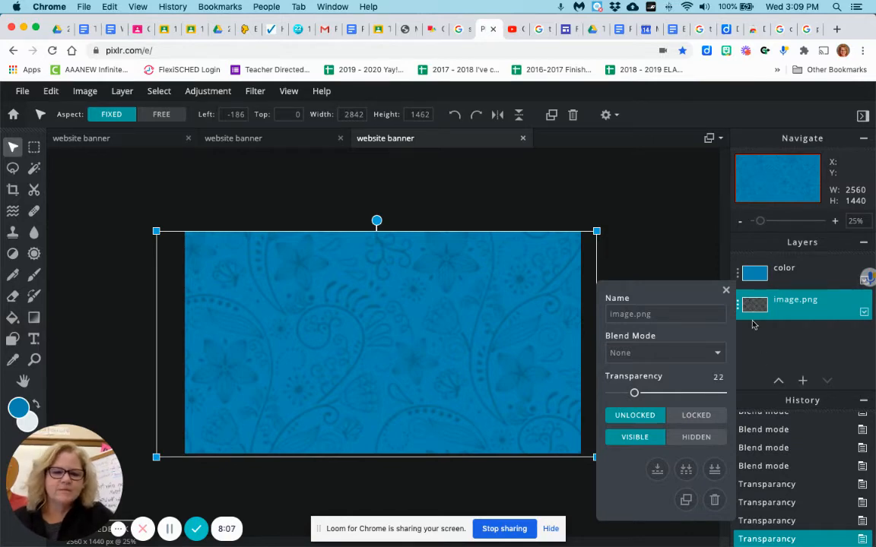
left_click(725, 294)
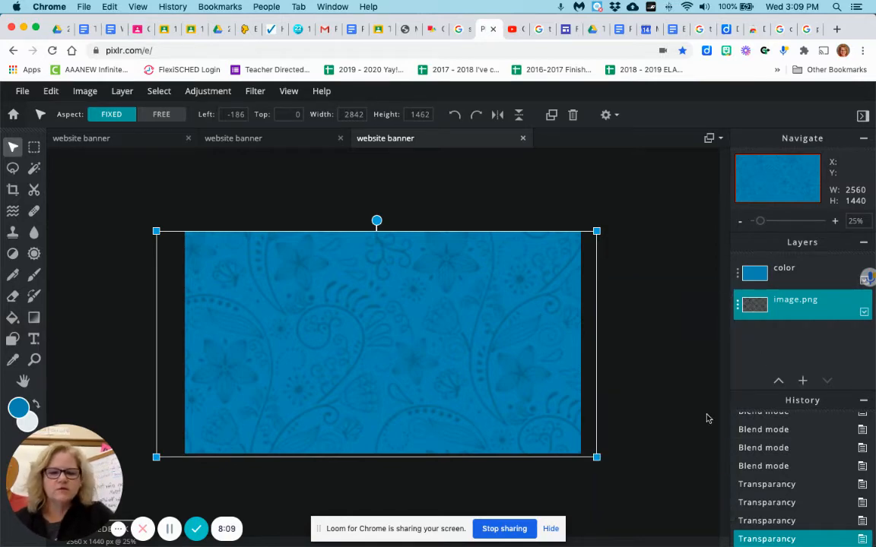
left_click(673, 422)
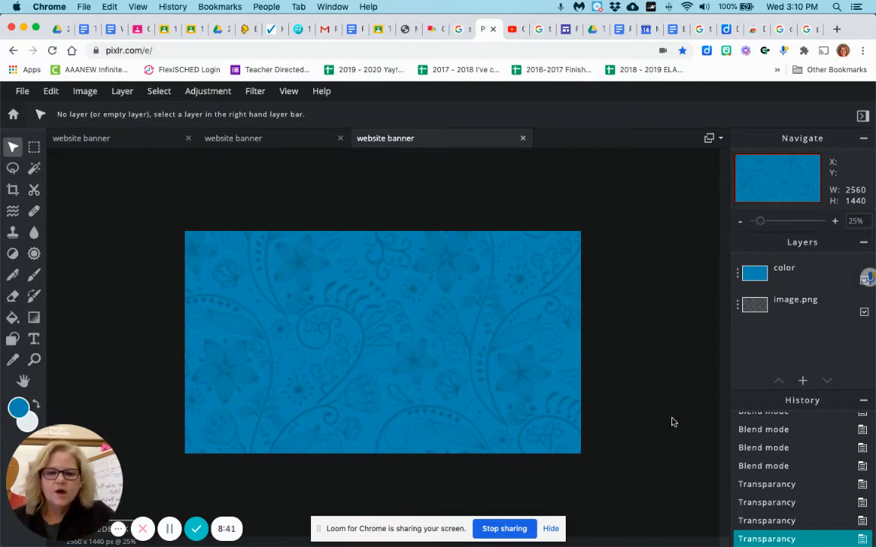
Save the banner as a JPG named "website banner" at high quality and 2560 x 1440, and download it.
scroll(670, 419, "up", 4)
scroll(567, 343, "down", 5)
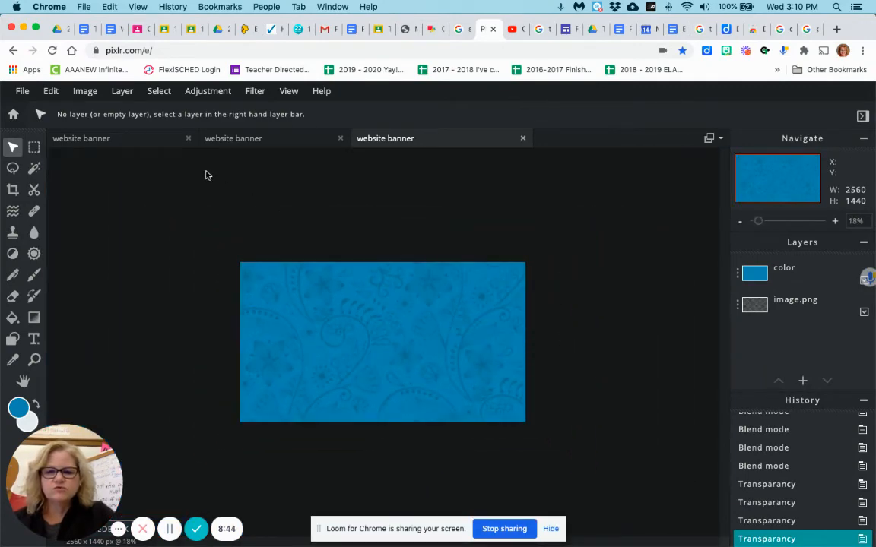
left_click(22, 92)
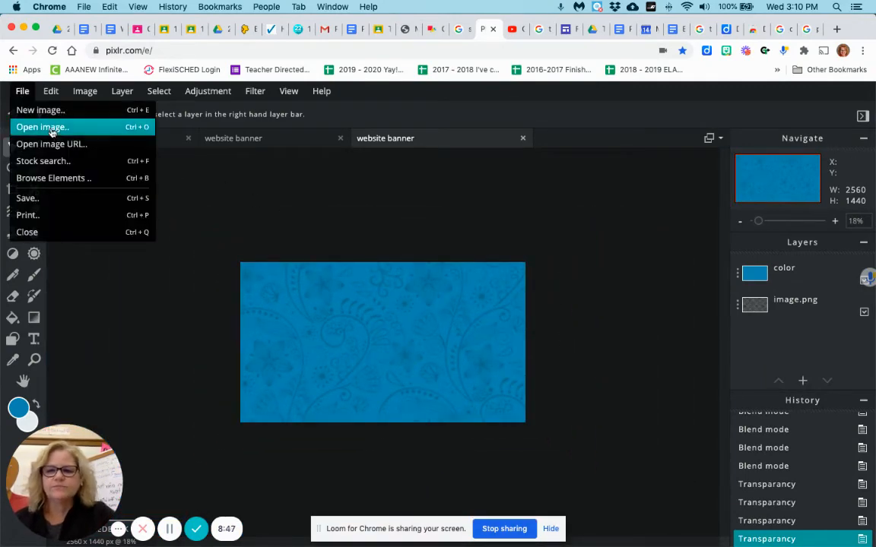
left_click(63, 199)
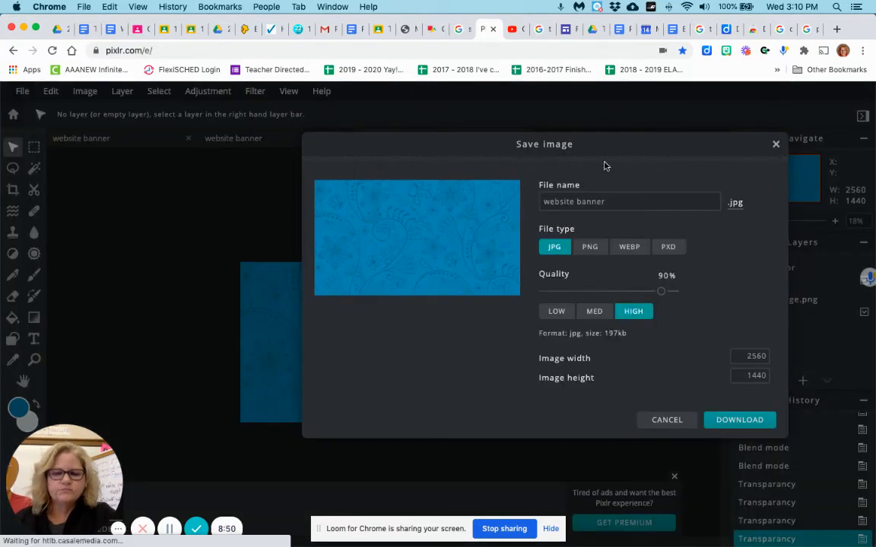
left_click(622, 203)
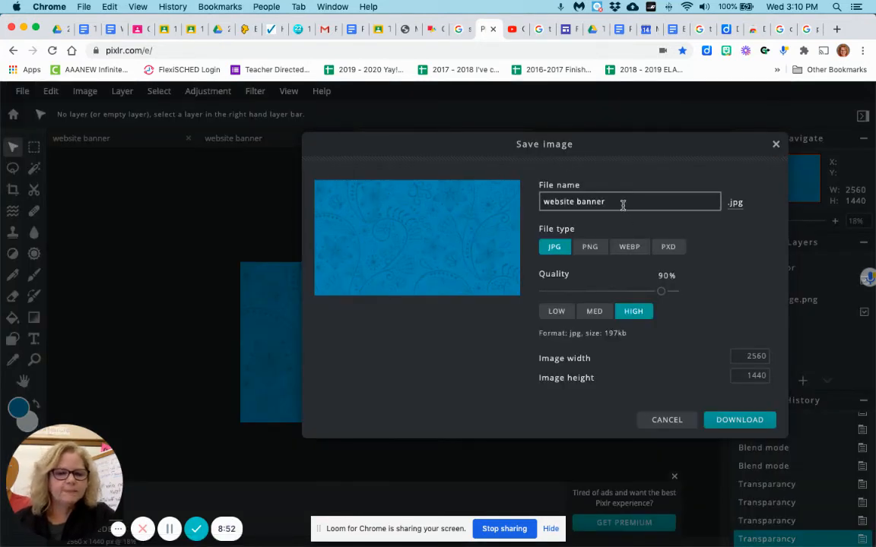
left_click(674, 236)
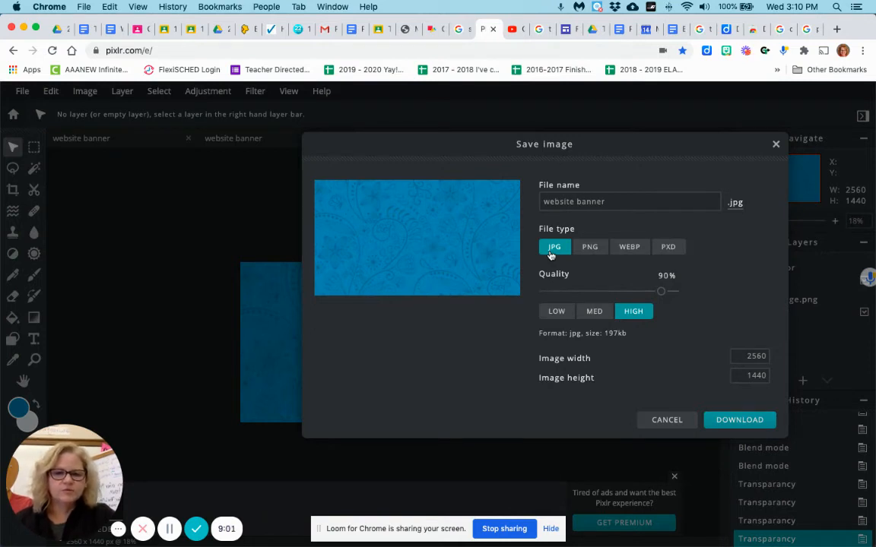
left_click(748, 423)
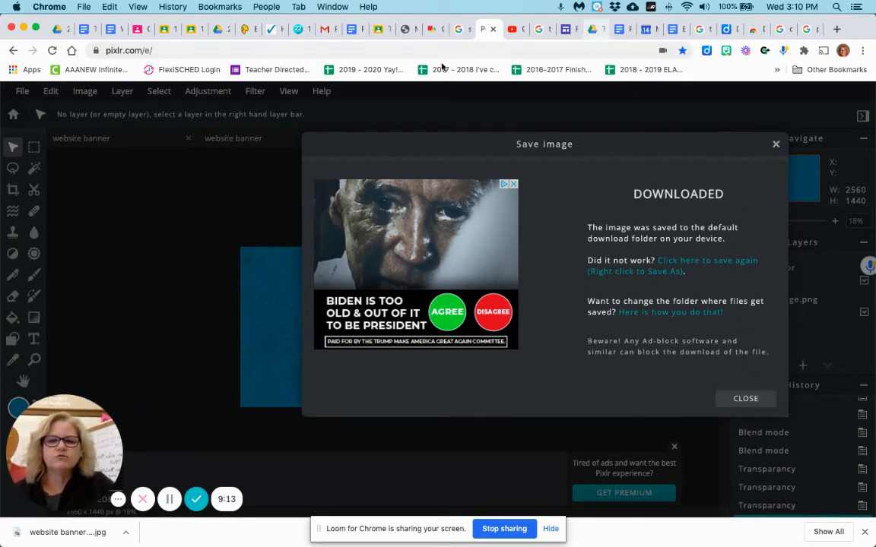
Switch to Google Drive, go up from the 21st Century Communications folder to My Drive, and look through its folders.
left_click(220, 29)
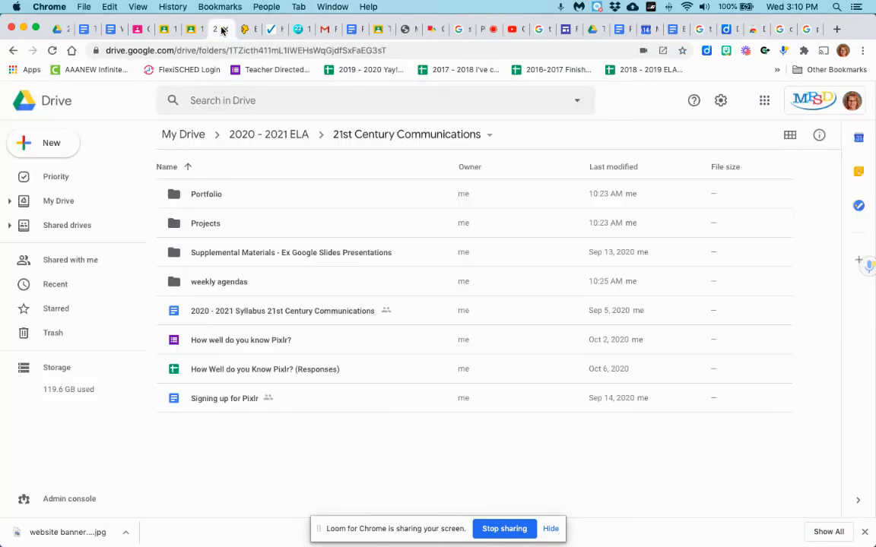
left_click(374, 141)
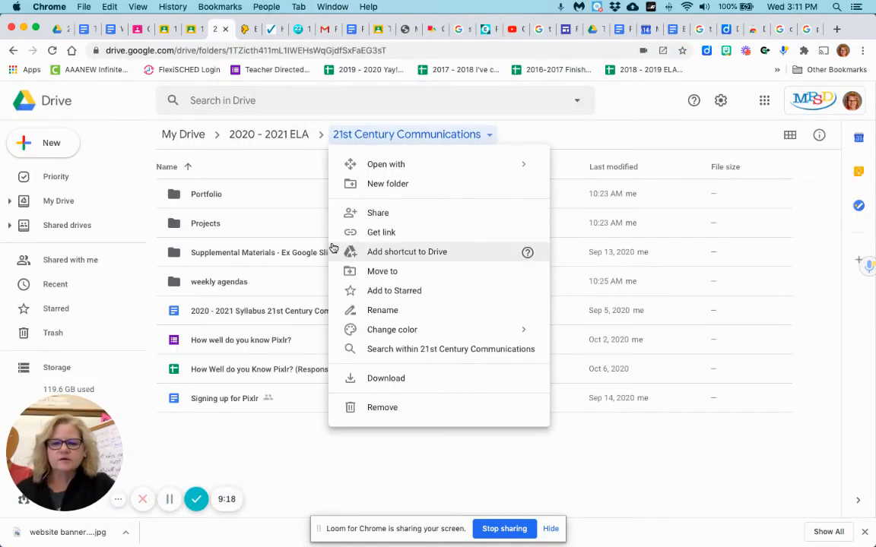
left_click(266, 135)
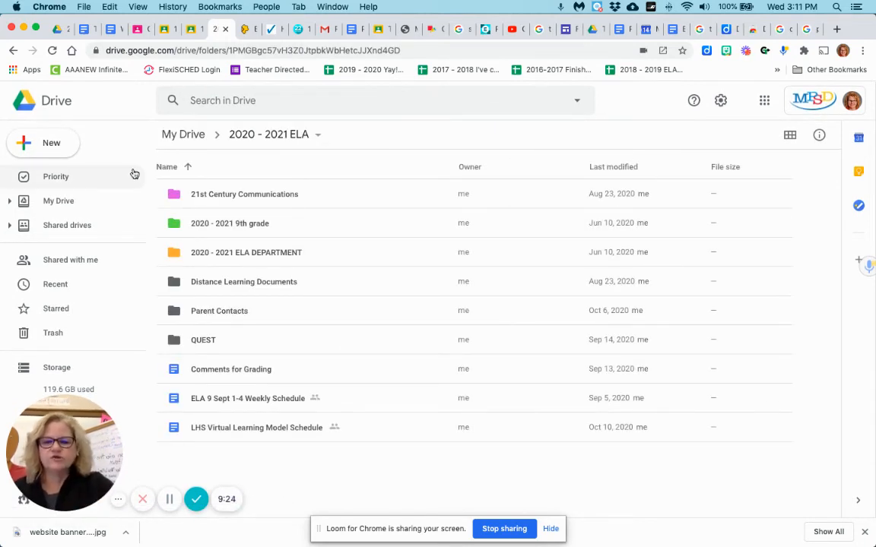
left_click(192, 136)
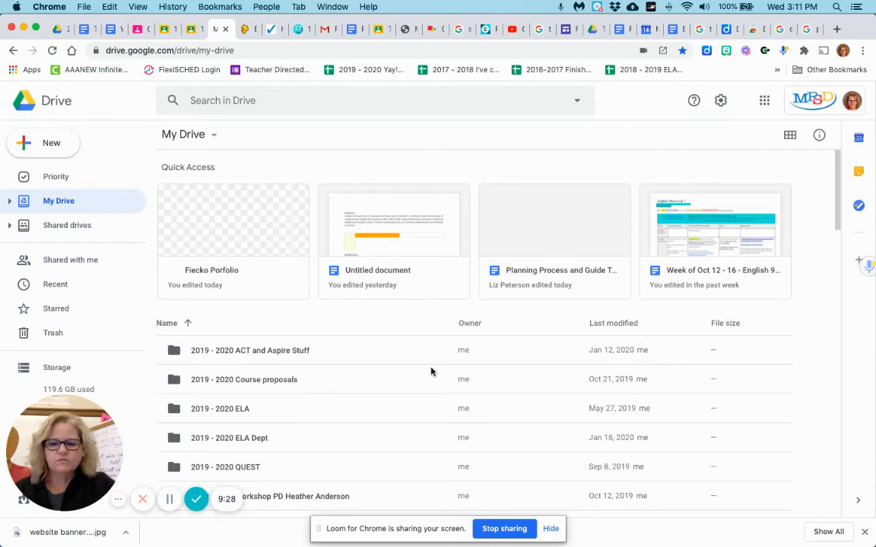
scroll(648, 304, "down", 15)
scroll(592, 364, "down", 3)
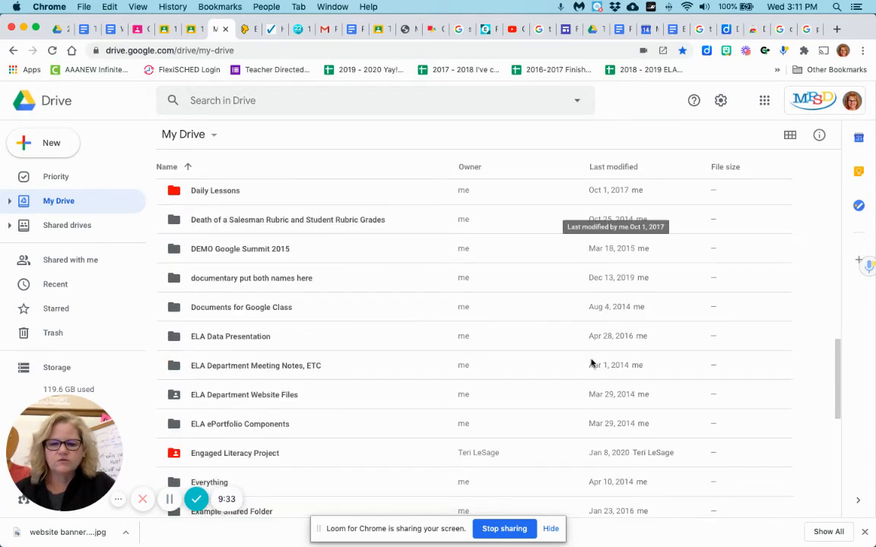
scroll(592, 364, "down", 7)
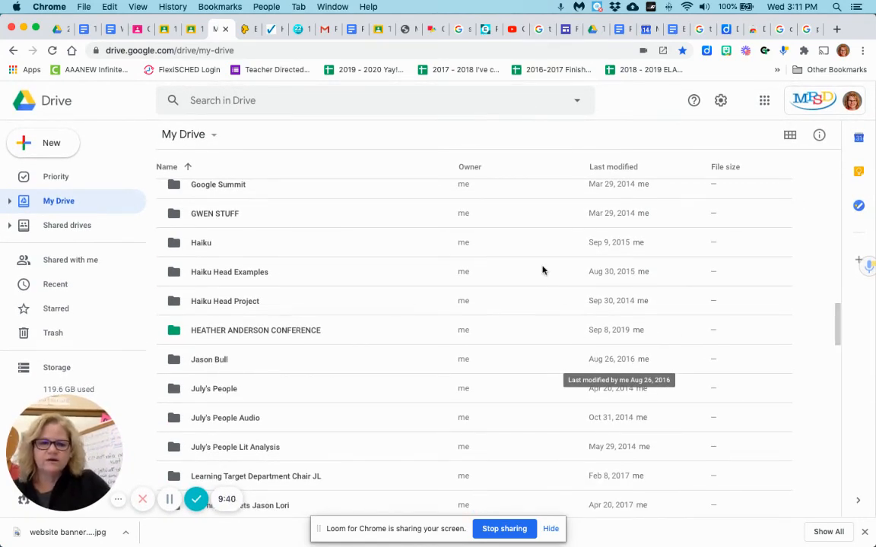
scroll(543, 271, "up", 17)
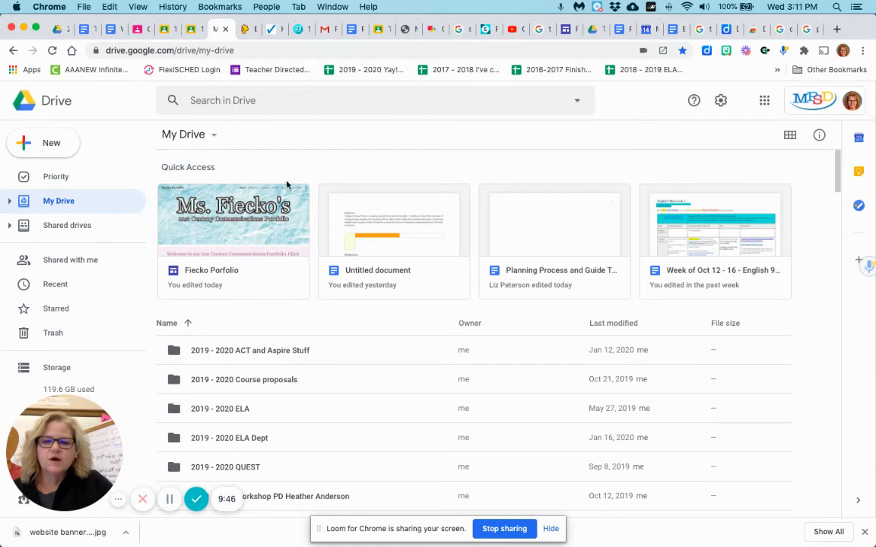
Open the 21st Century Communications folder inside the 2020 - 2021 ELA folder.
scroll(275, 401, "down", 5)
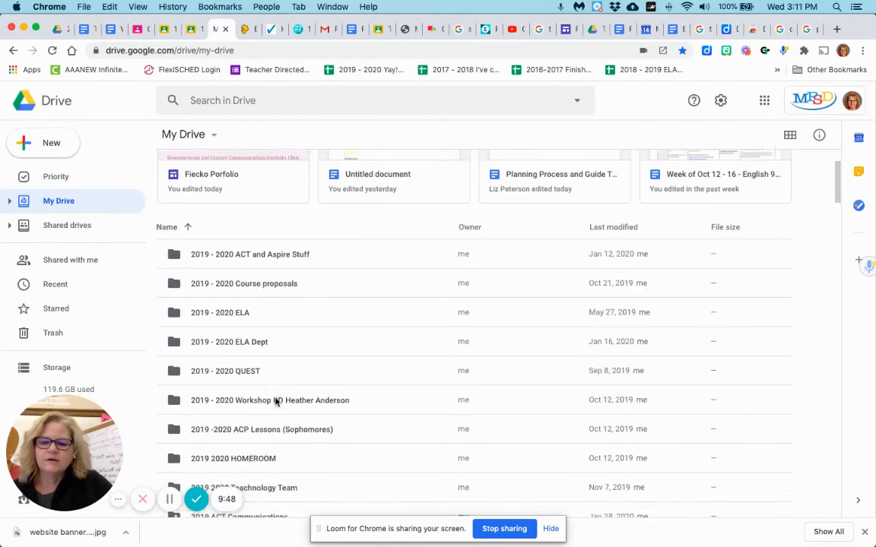
scroll(276, 401, "down", 1)
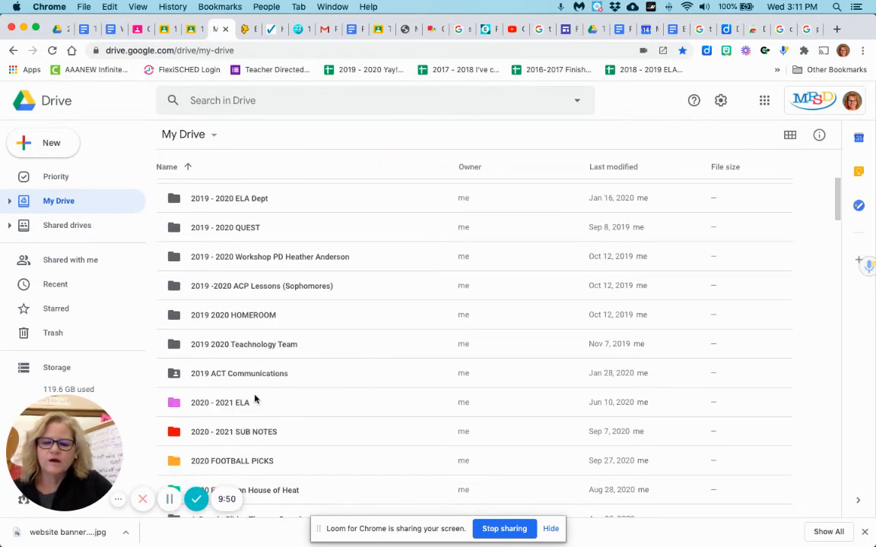
double_click(247, 409)
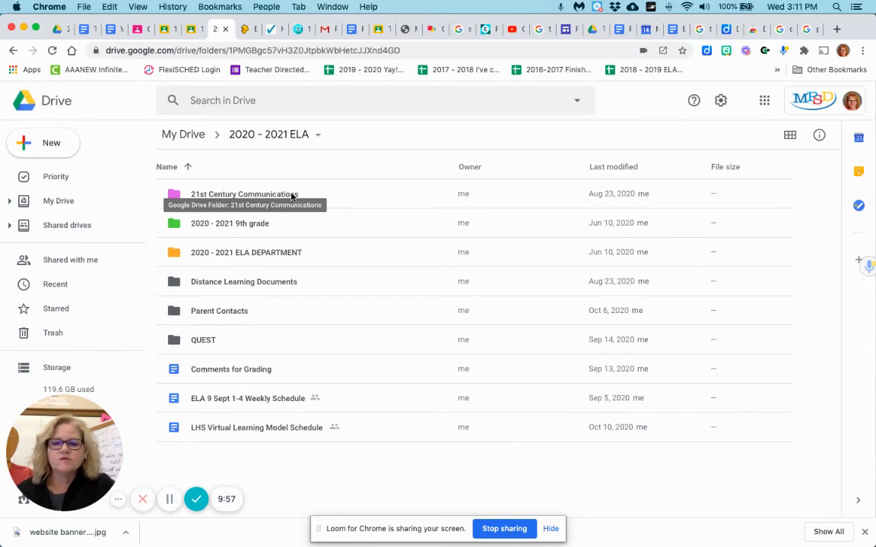
double_click(291, 195)
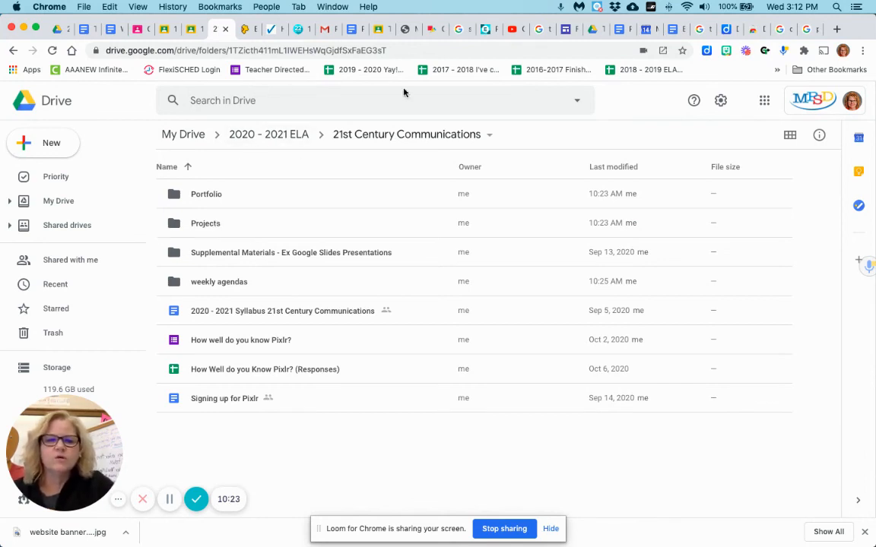
Switch back to Pixlr E, close the save dialog, and pin the active blue "website banner" project in the project history.
left_click(484, 30)
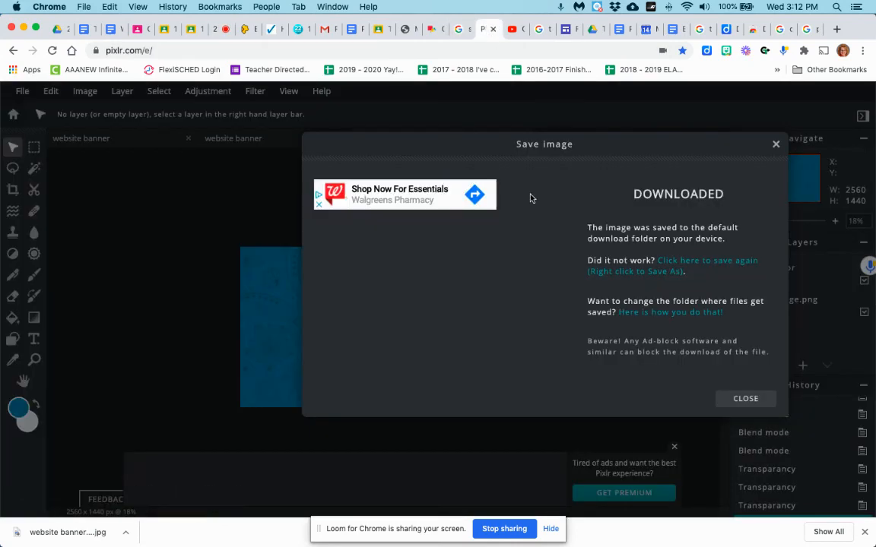
left_click(744, 397)
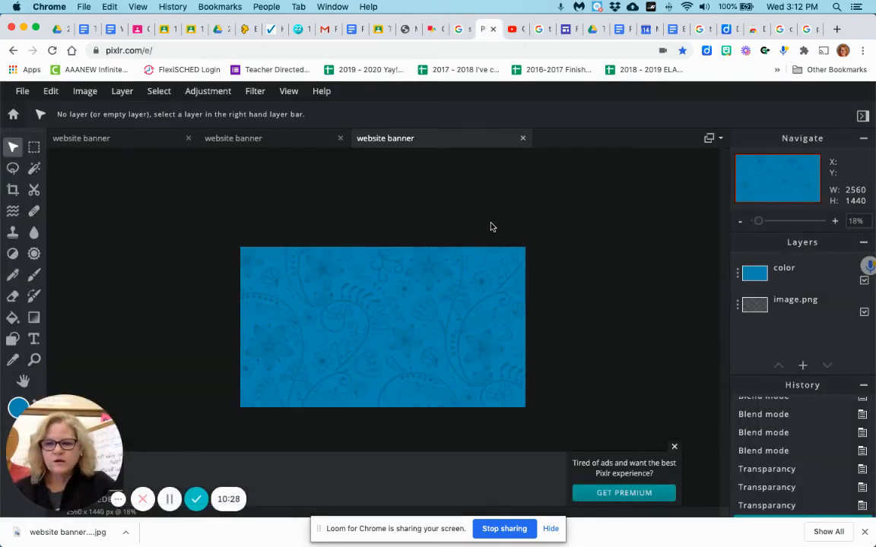
left_click(14, 116)
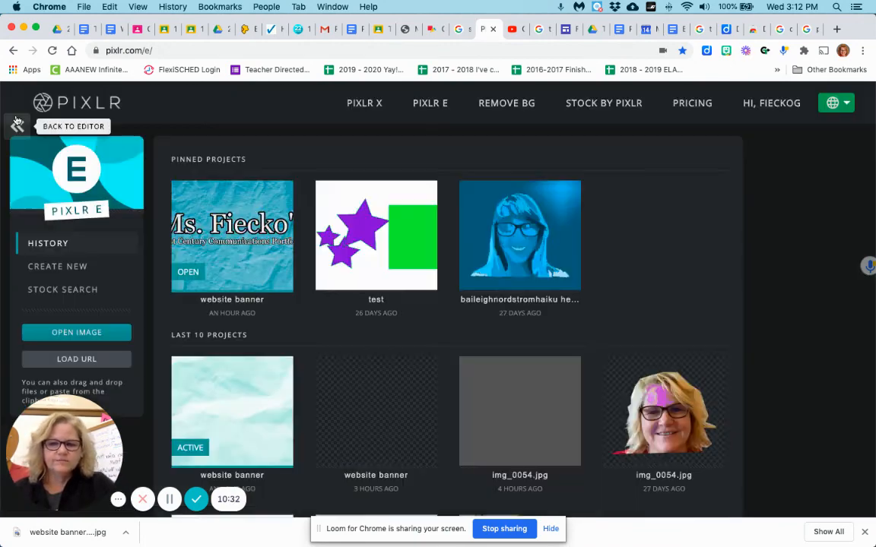
mouse_move(240, 424)
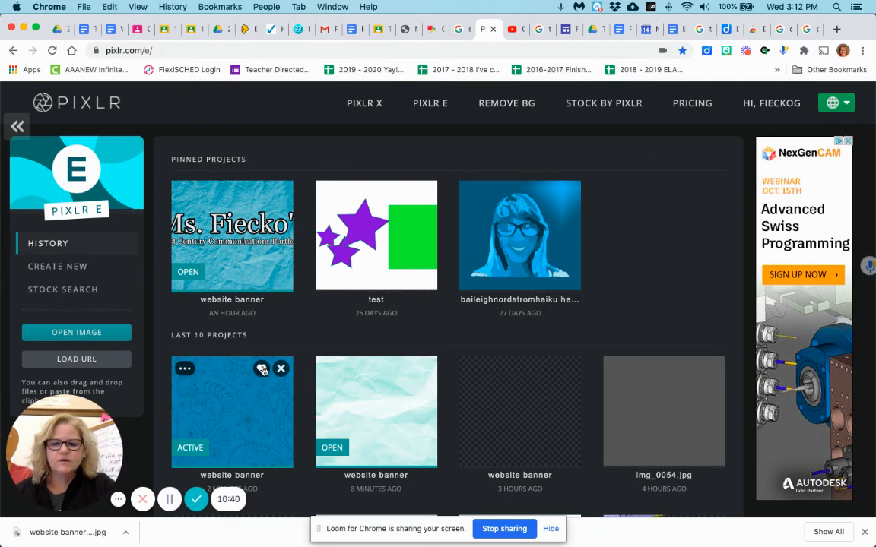
left_click(262, 370)
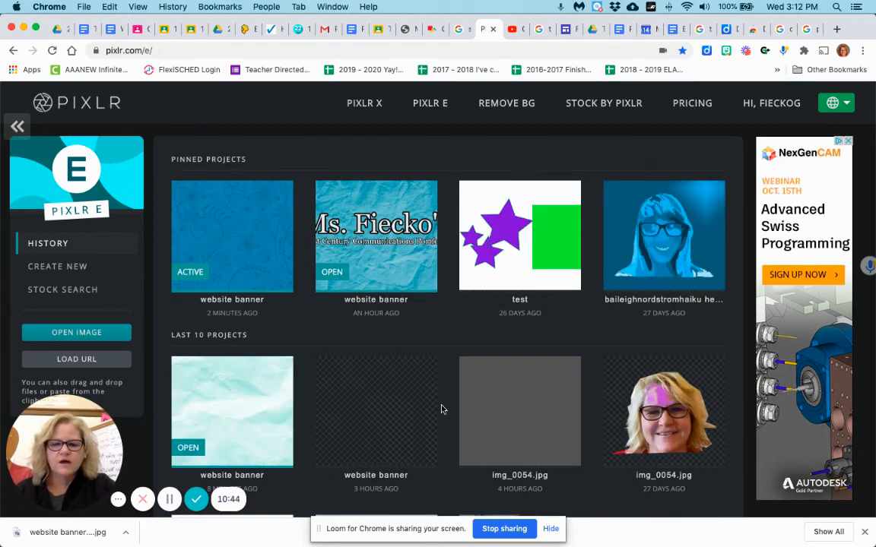
mouse_move(258, 254)
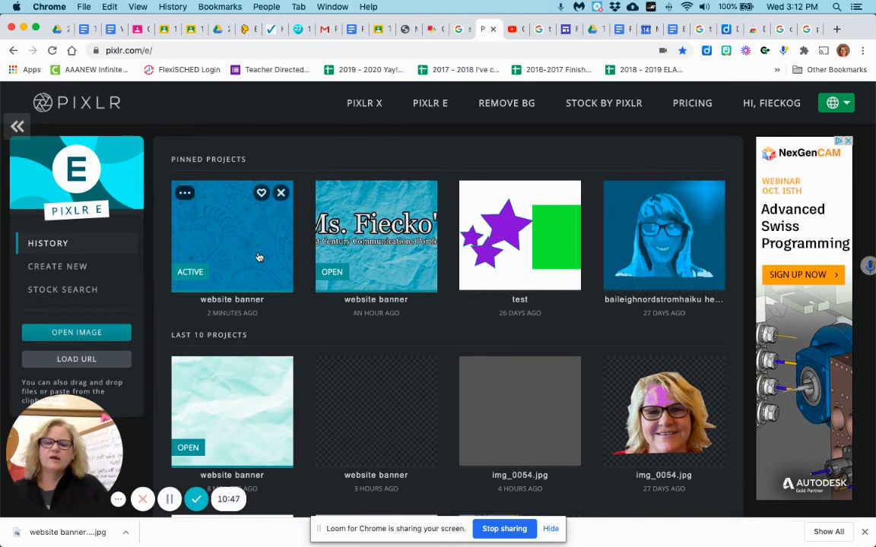